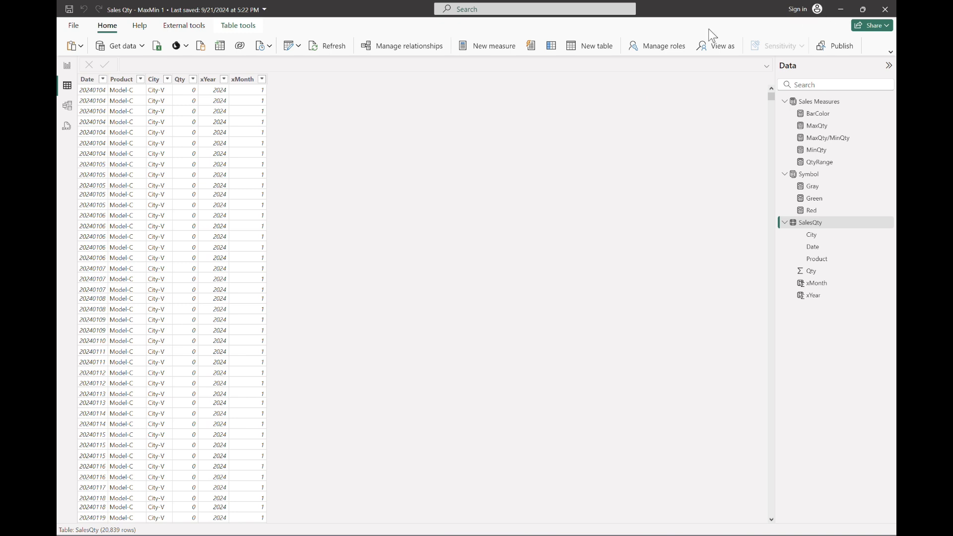
# Step: Create a calculated table TmpTbl = SELECTCOLUMNS(SalesQty, "xProduct", SalesQty[Product])
pyautogui.click(590, 51)
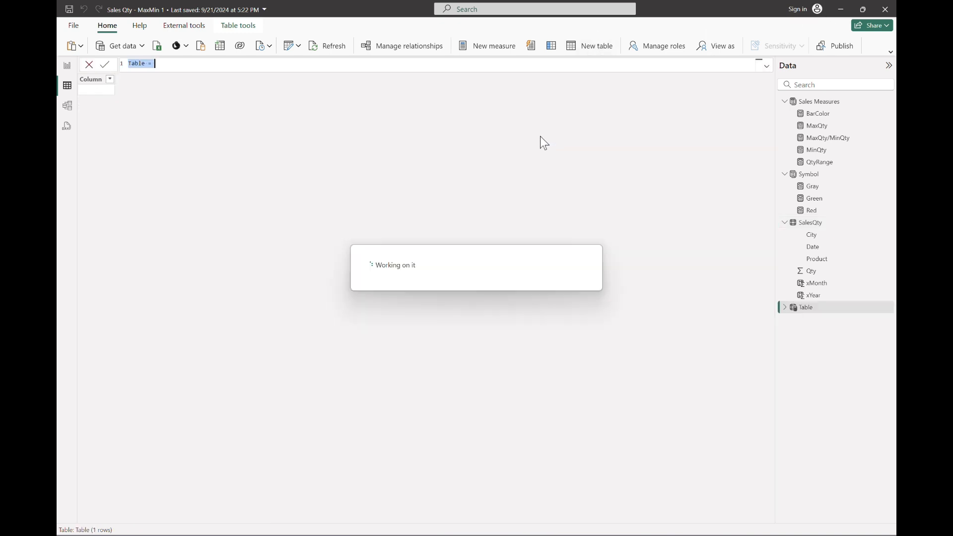
pyautogui.write('TmpTbl = select')
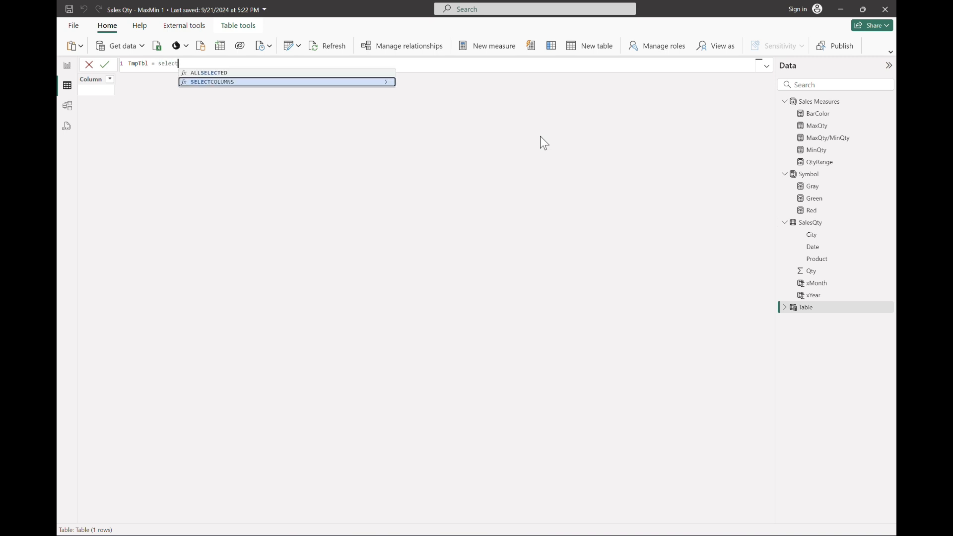
pyautogui.press('Tab')
pyautogui.write('salesq')
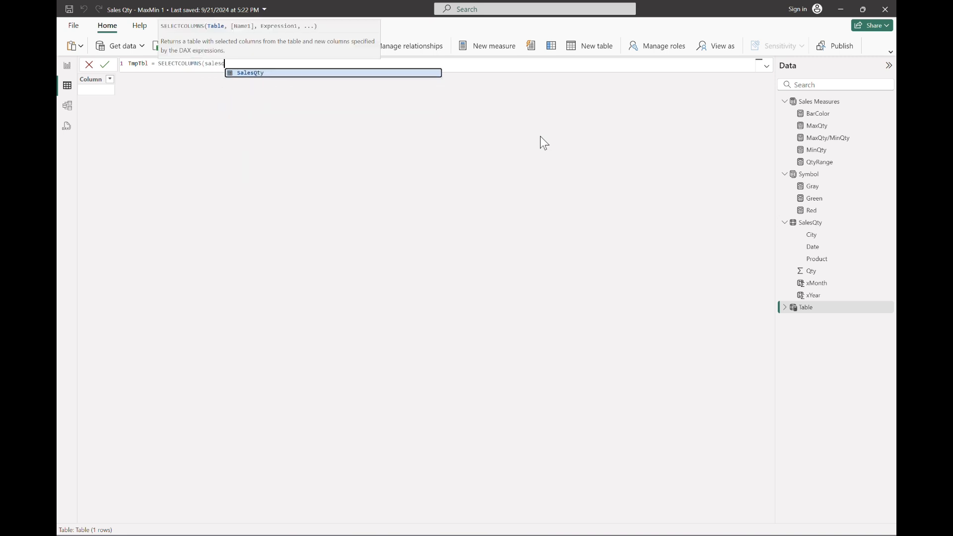
pyautogui.press('Tab')
pyautogui.write(', "xProduct",')
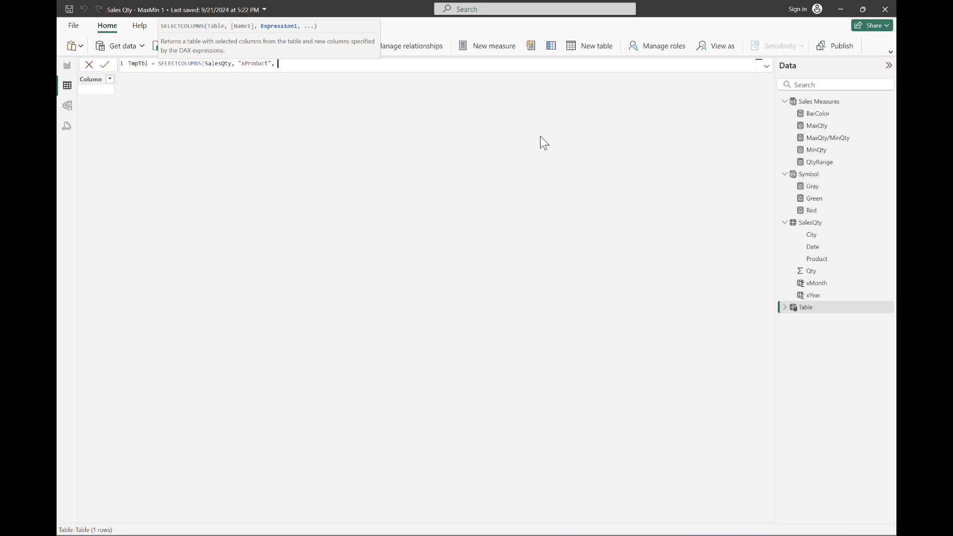
pyautogui.write('SalesQty[Product])')
pyautogui.press('Return')
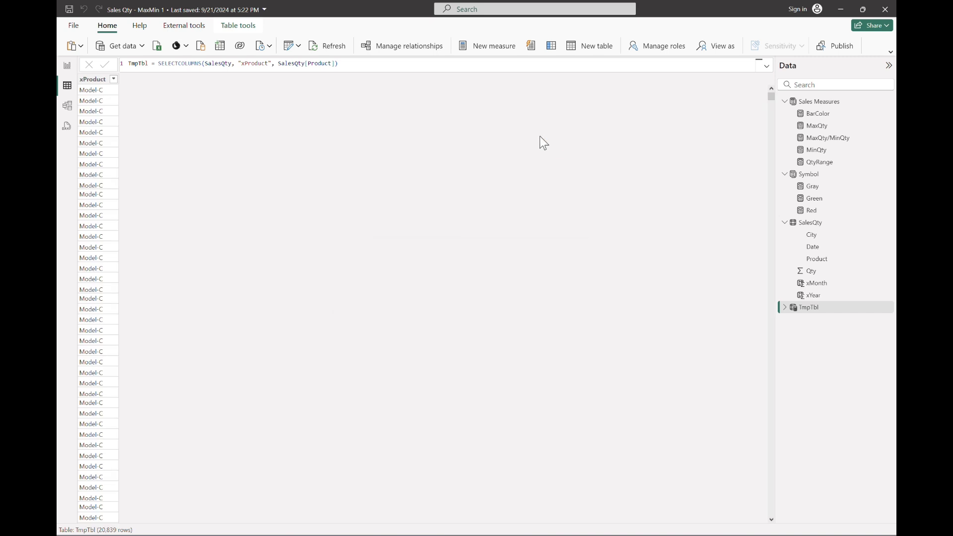
# Step: Wrap the SELECTCOLUMNS expression of TmpTbl in DISTINCT so each product is listed once
pyautogui.click(155, 65)
pyautogui.write('DISTINCT(')
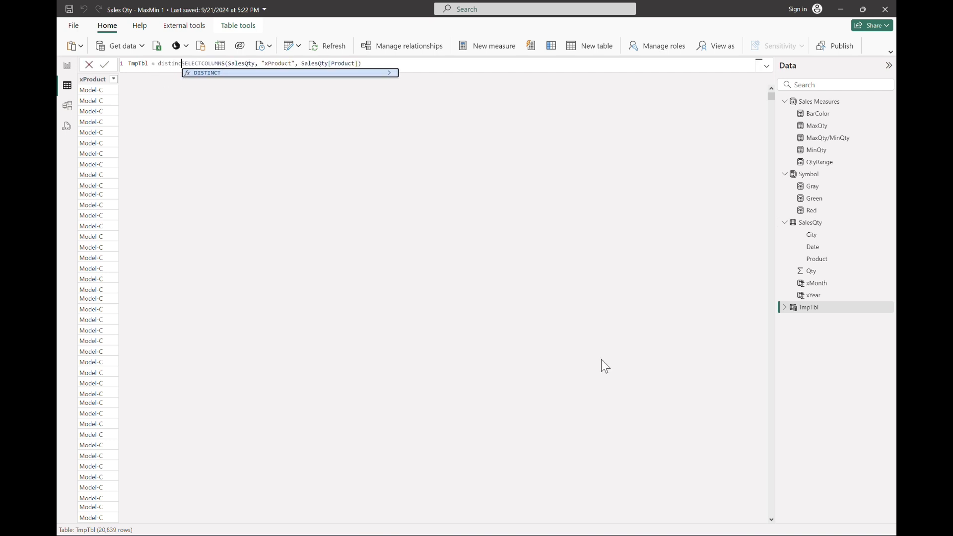
pyautogui.press('End')
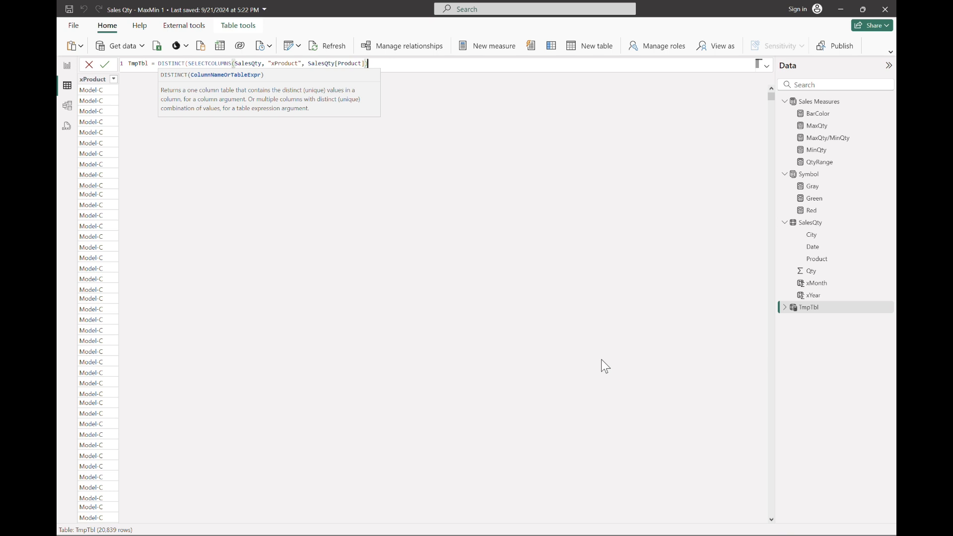
pyautogui.write(')')
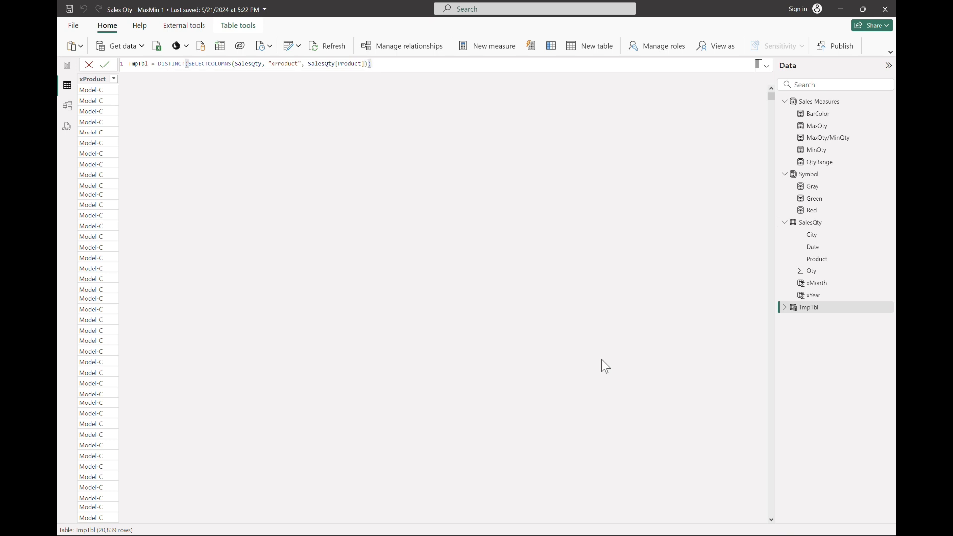
pyautogui.press('Return')
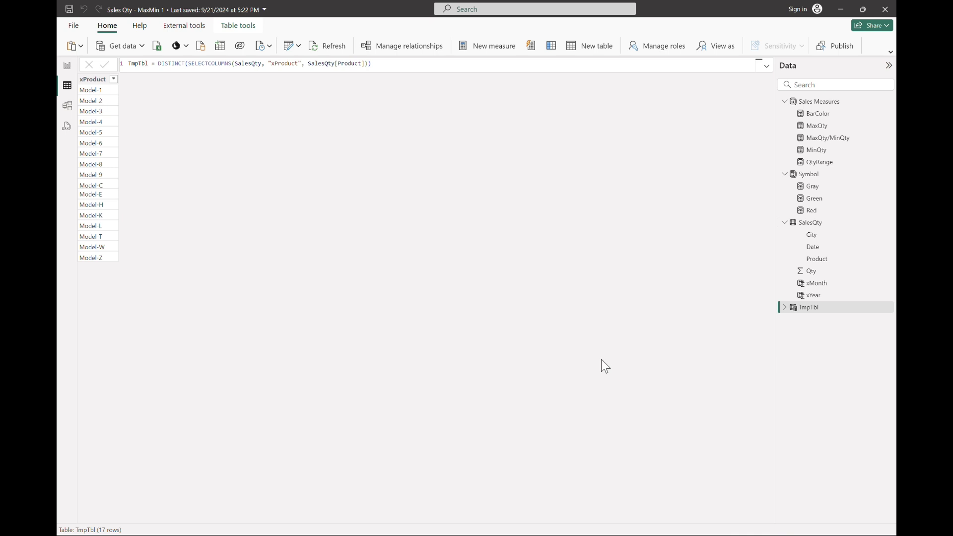
# Step: Copy the full TmpTbl formula and delete the TmpTbl table from the model
pyautogui.click(425, 64)
pyautogui.moveTo(373, 64); pyautogui.dragTo(59, 74)
pyautogui.hotkey('ctrl', 'c')
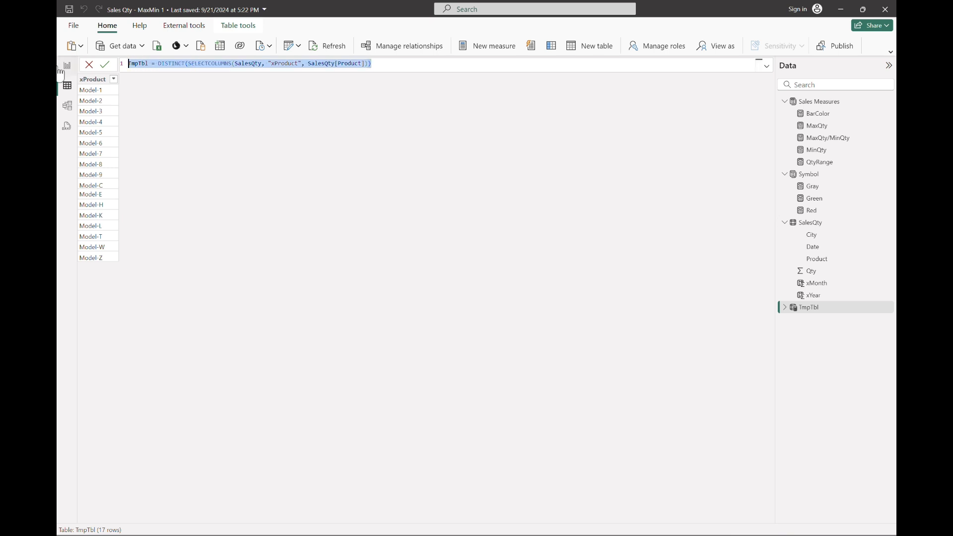
pyautogui.rightClick(810, 307)
pyautogui.click(776, 389)
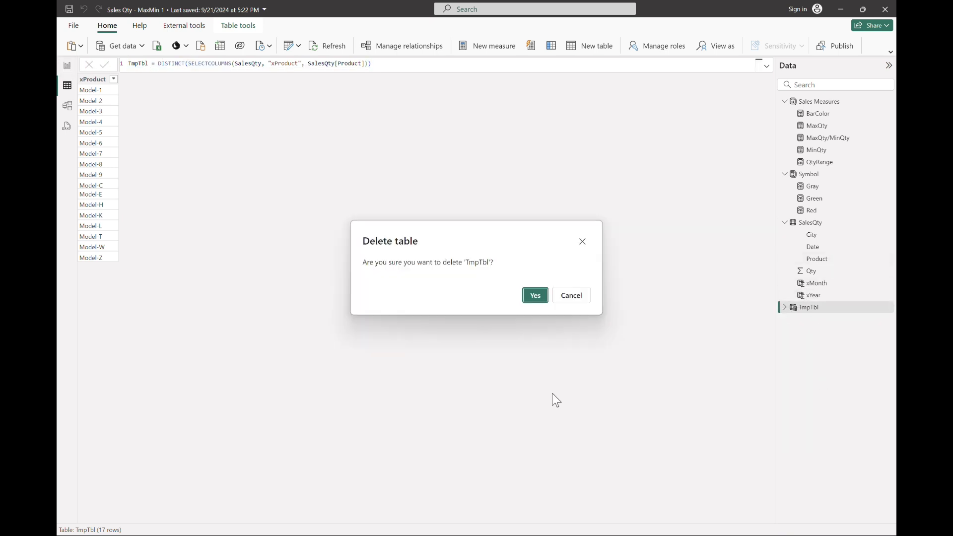
pyautogui.click(534, 297)
# Step: In the report view, start a measure named MaxProduct in Sales Measures and paste the copied TmpTbl formula as a Var
pyautogui.click(67, 65)
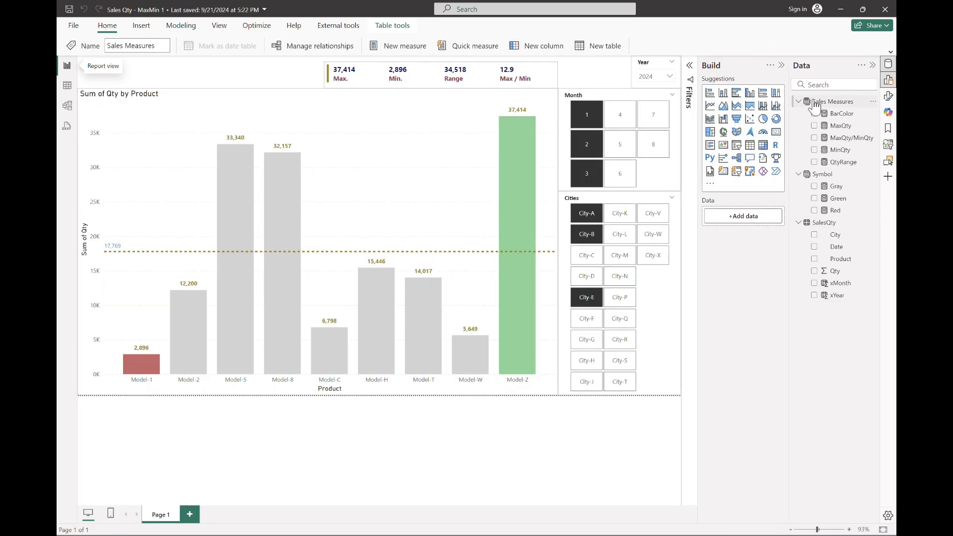
pyautogui.click(406, 46)
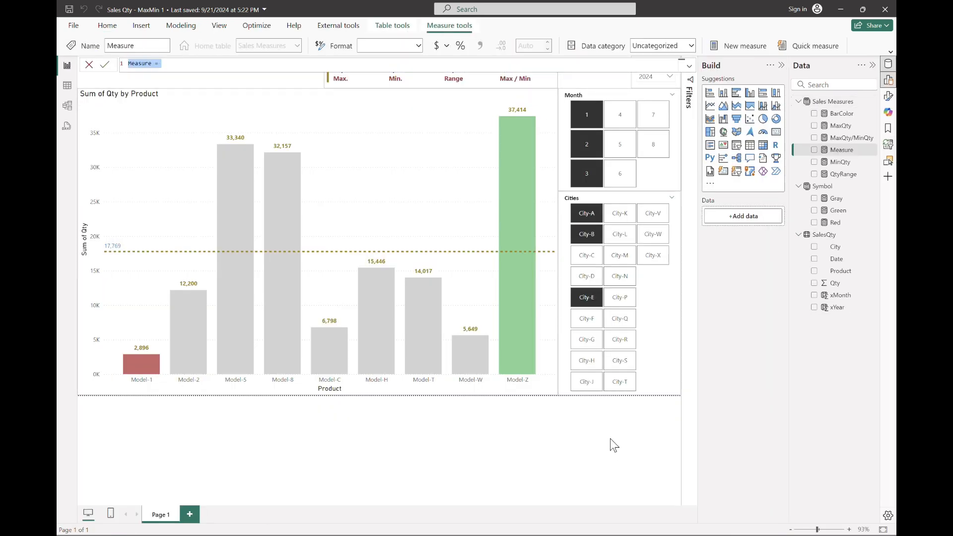
pyautogui.write('MaxProduct =')
pyautogui.hotkey('shift', 'Return')
pyautogui.write('Var')
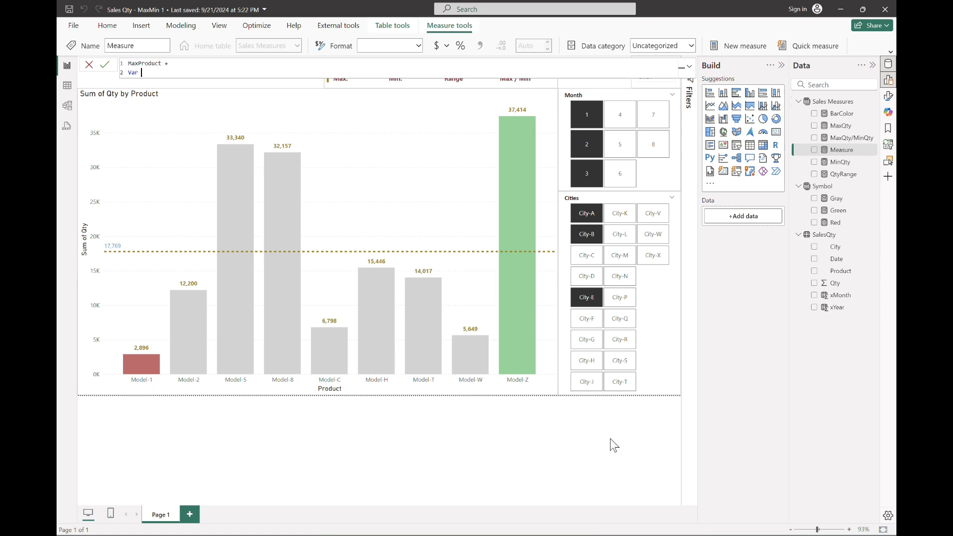
pyautogui.hotkey('ctrl', 'v')
# Step: Wrap the SalesQty table argument of SELECTCOLUMNS in ALLSELECTED within the MaxProduct measure
pyautogui.press('Left')
pyautogui.press('Left')
pyautogui.press('Left')
pyautogui.press('Left')
pyautogui.press('Left')
pyautogui.press('Left')
pyautogui.press('Left')
pyautogui.press('Left')
pyautogui.press('Left')
pyautogui.press('Left')
pyautogui.press('Left')
pyautogui.press('Left')
pyautogui.press('Left')
pyautogui.press('Left')
pyautogui.press('Left')
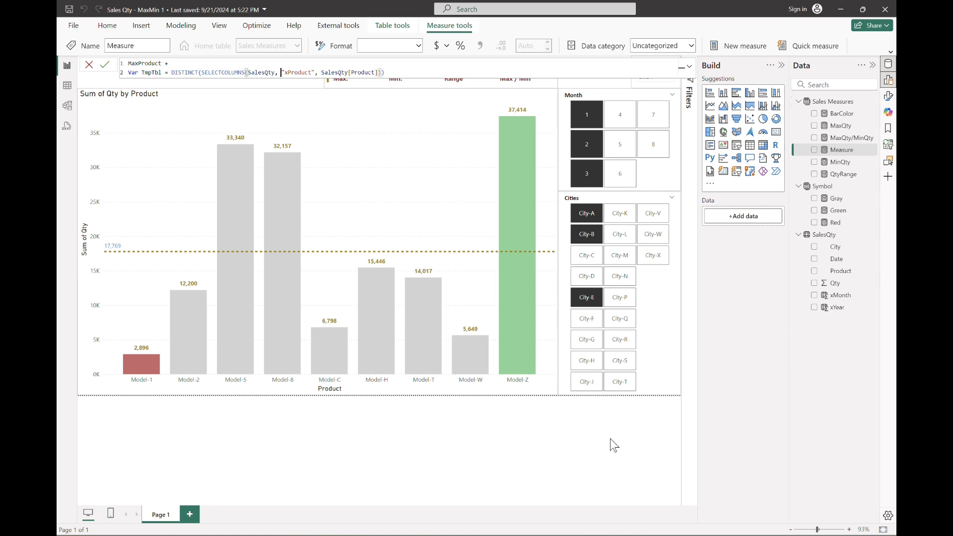
pyautogui.press('Left')
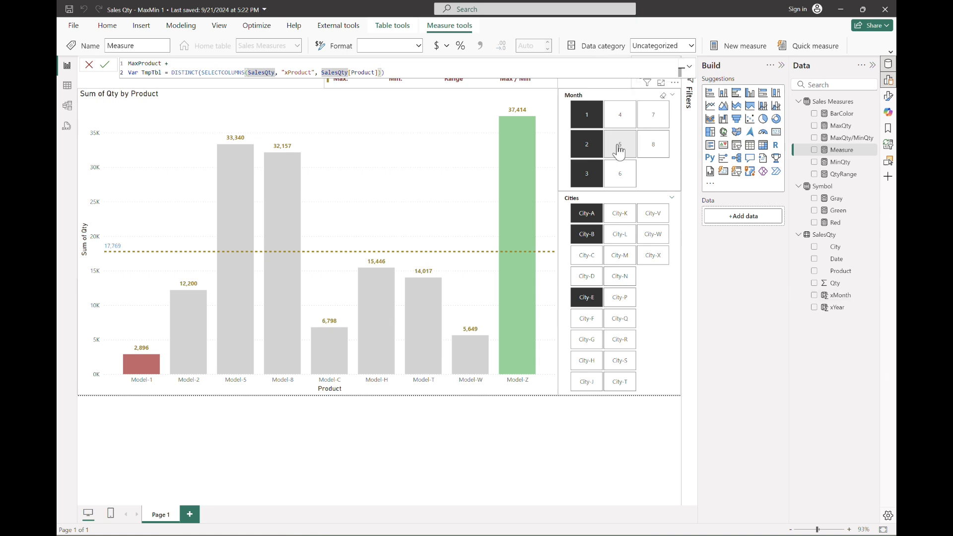
pyautogui.press('Left')
pyautogui.press('Left')
pyautogui.press('Left')
pyautogui.press('Left')
pyautogui.press('Left')
pyautogui.press('Left')
pyautogui.press('Left')
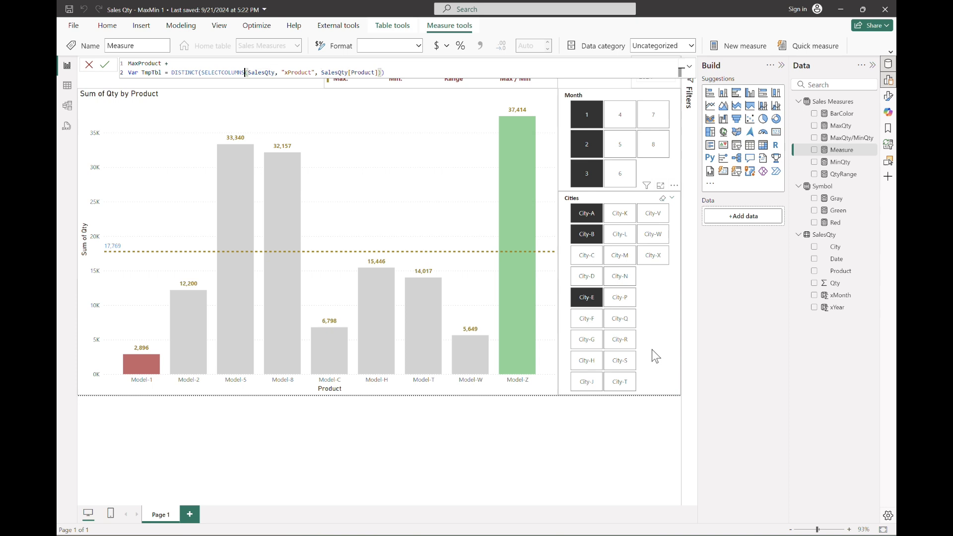
pyautogui.write('ALLSELECTED(')
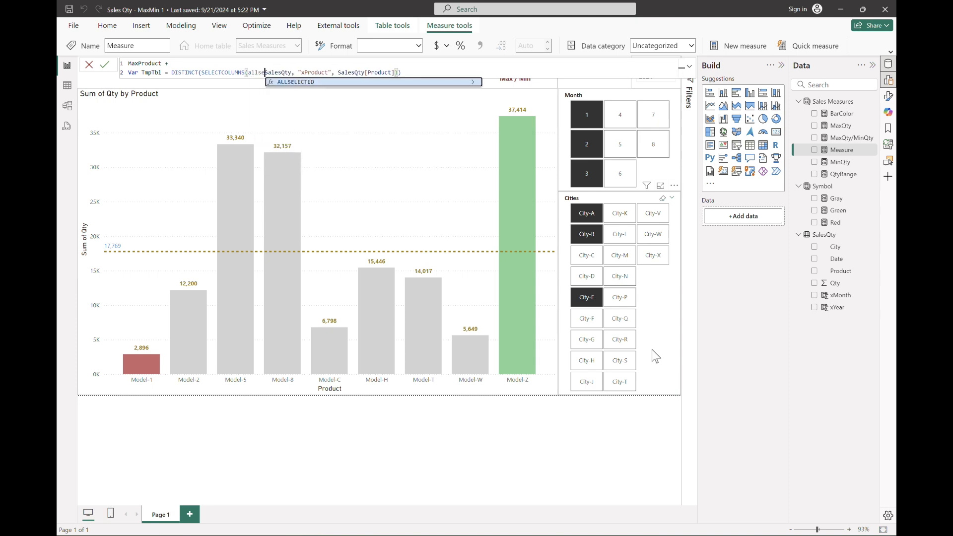
pyautogui.press('Right')
pyautogui.press('Right')
pyautogui.press('Right')
pyautogui.press('Right')
pyautogui.press('Right')
pyautogui.press('Right')
pyautogui.press('Right')
pyautogui.press('Right')
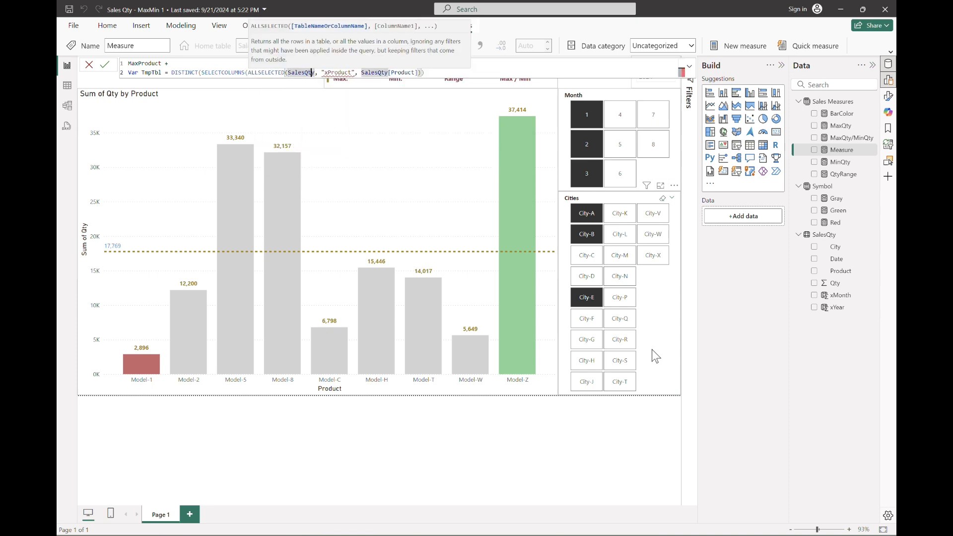
pyautogui.write(')')
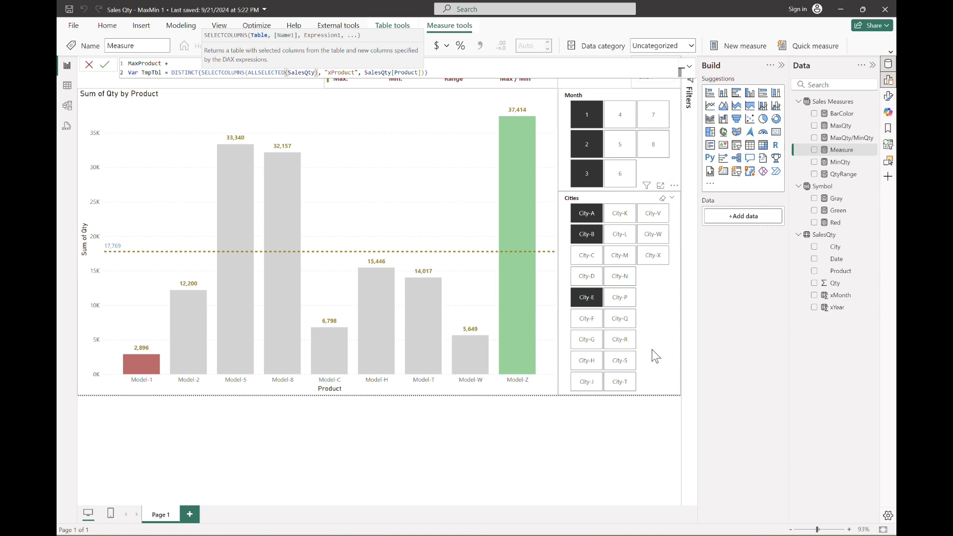
# Step: Enclose the DISTINCT expression of TmpTbl as the table argument of ADDCOLUMNS and begin a new line for its column
pyautogui.press('Home')
pyautogui.hotkey('ctrl', 'Right')
pyautogui.hotkey('ctrl', 'Right')
pyautogui.hotkey('ctrl', 'Right')
pyautogui.hotkey('ctrl', 'shift', 'Right')
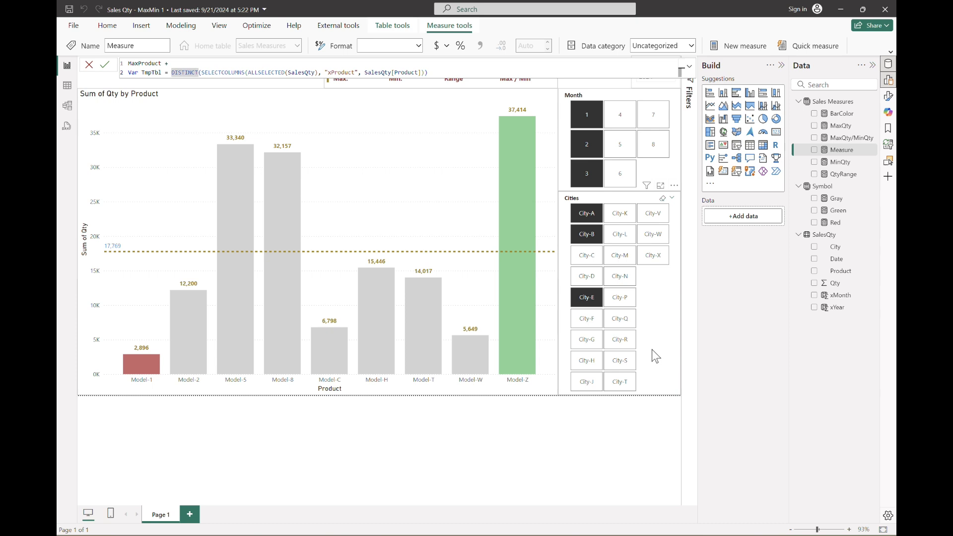
pyautogui.press('Left')
pyautogui.write('ADDCOLUMNS(')
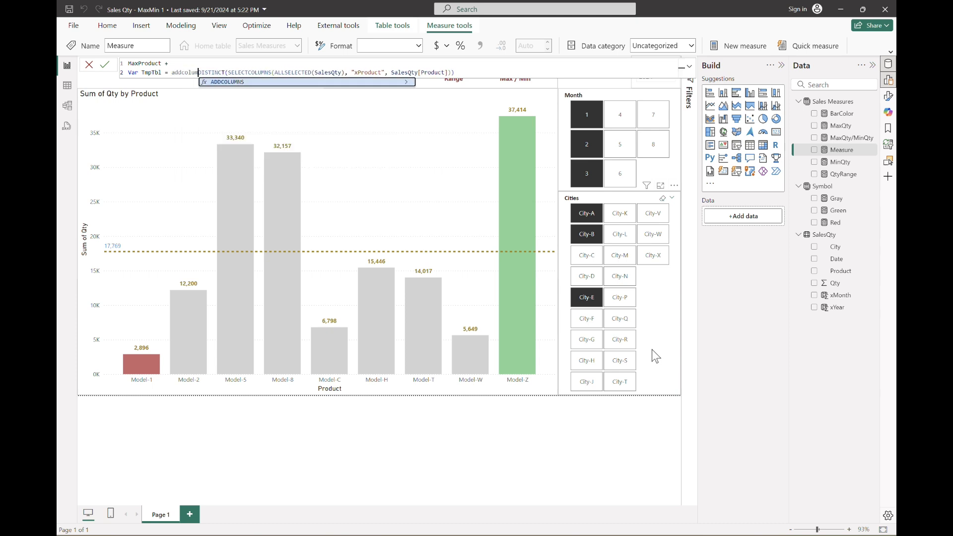
pyautogui.press('End')
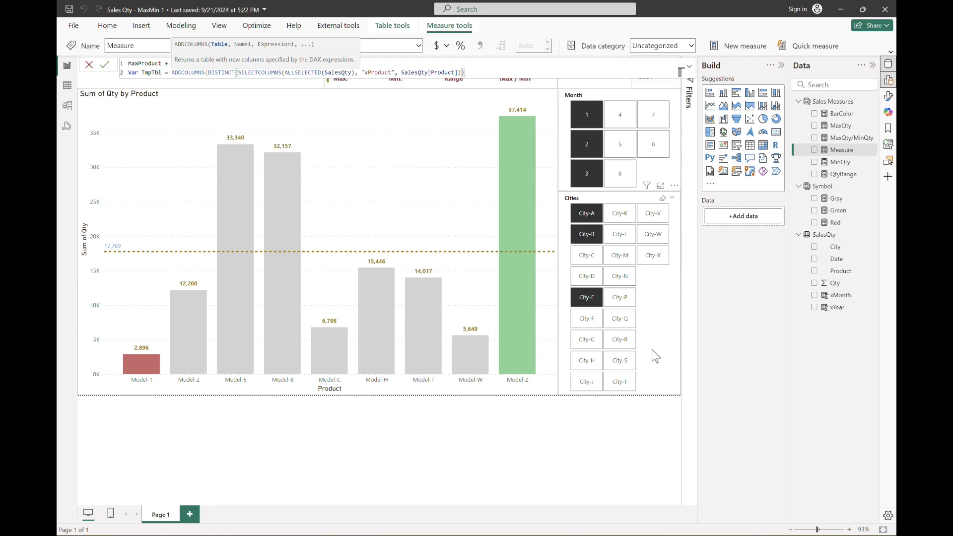
pyautogui.write(',')
pyautogui.hotkey('shift', 'Return')
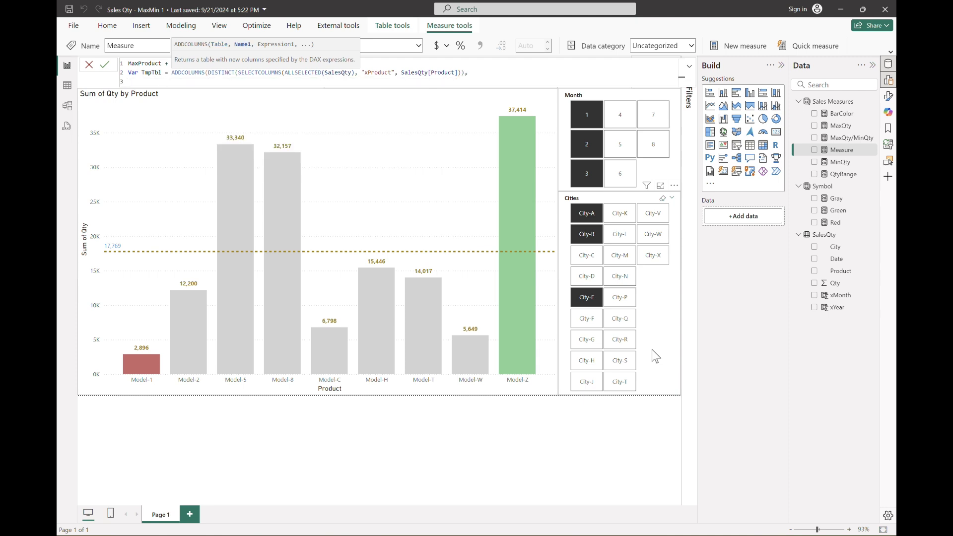
# Step: Add a "TtlQty" column to ADDCOLUMNS that begins with SUMX(FILTER(ALLSELECTED(SalesQty))
pyautogui.write('"TtlQty", SUMX(filter')
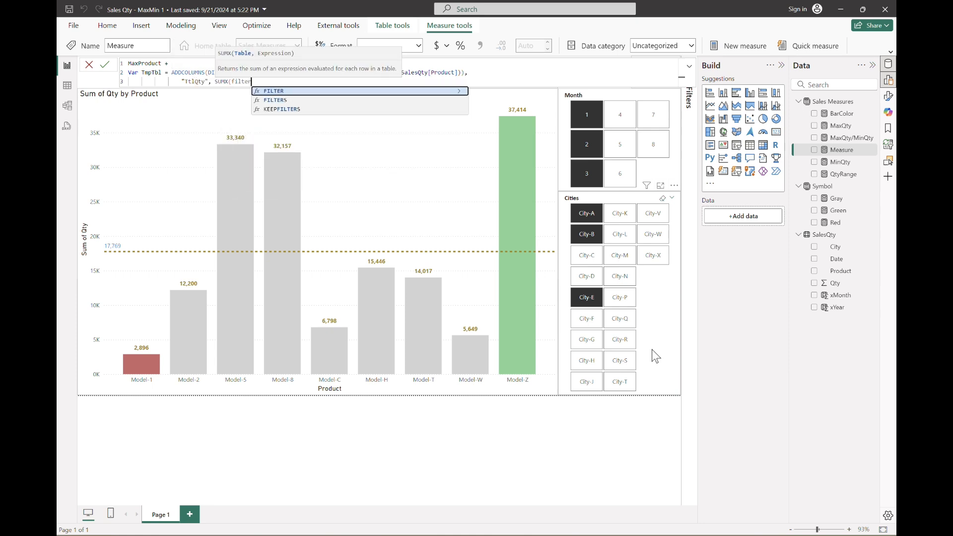
pyautogui.press('Tab')
pyautogui.write('all')
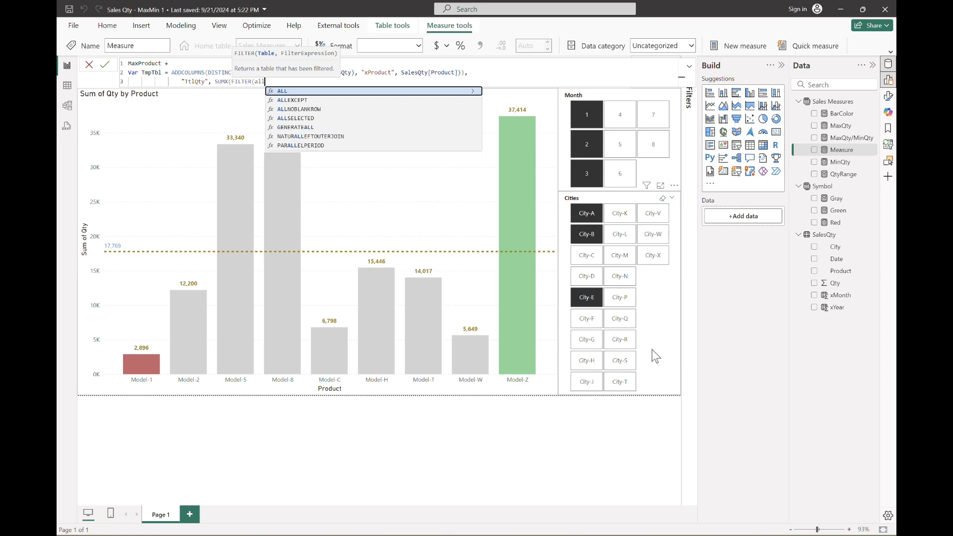
pyautogui.write('se')
pyautogui.press('Tab')
pyautogui.write('salesqty')
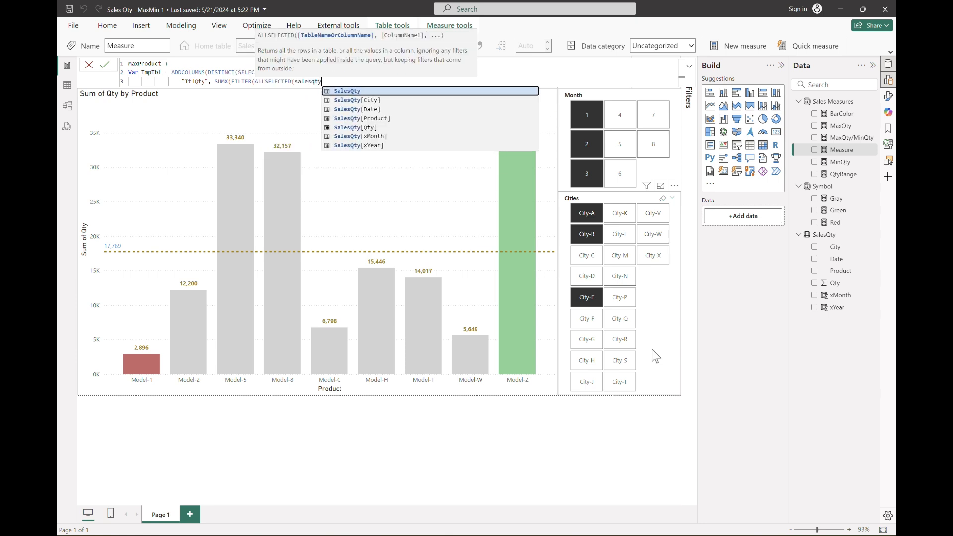
pyautogui.press('Tab')
pyautogui.write(')')
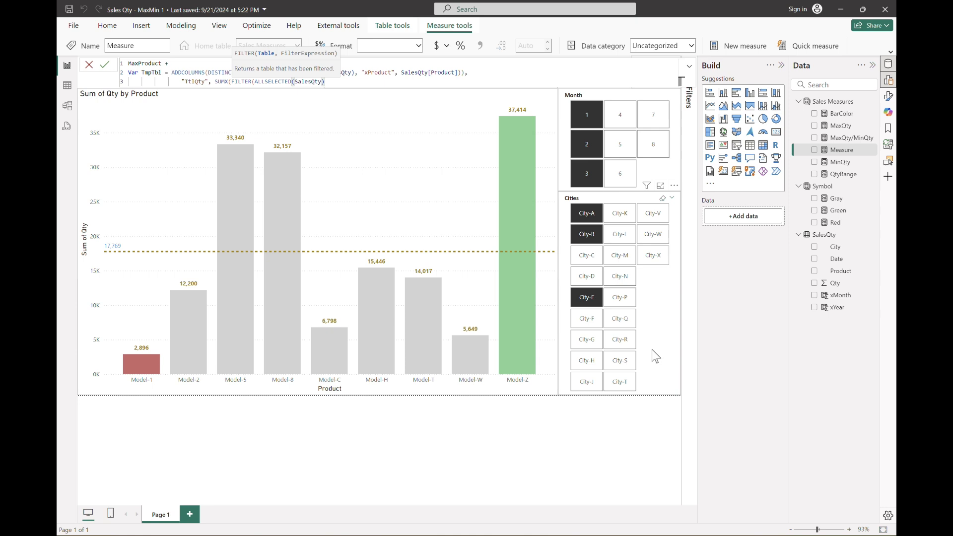
# Step: Complete the FILTER with the condition SalesQty[Product] = EARLIER([xProduct])
pyautogui.write(',')
pyautogui.write('salesqty')
pyautogui.press('Down')
pyautogui.press('Down')
pyautogui.press('Down')
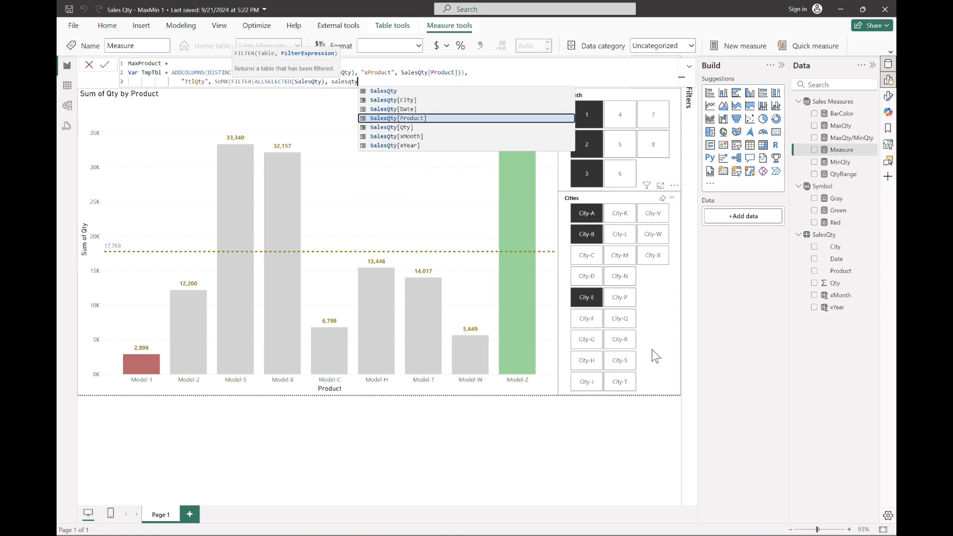
pyautogui.press('Tab')
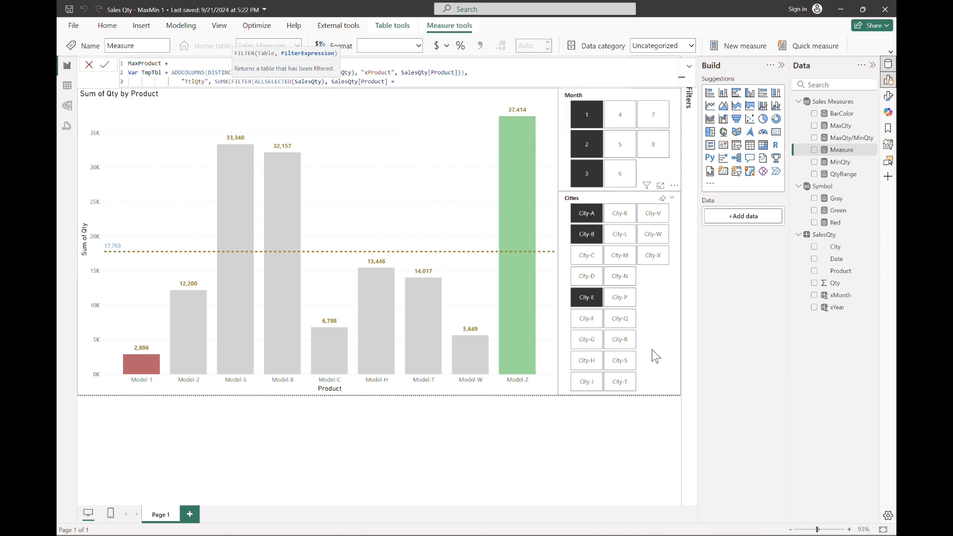
pyautogui.write('= earlier')
pyautogui.press('Tab')
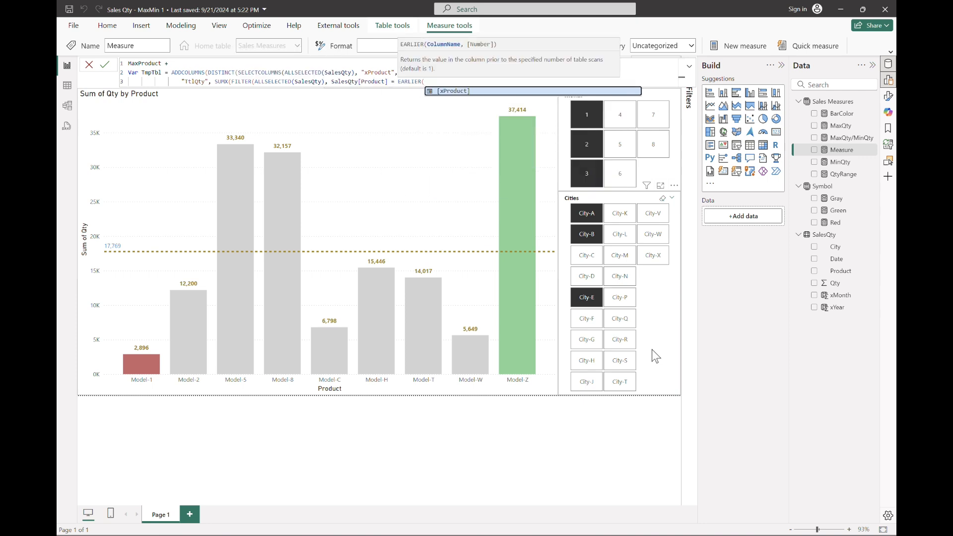
pyautogui.press('Tab')
pyautogui.write(')')
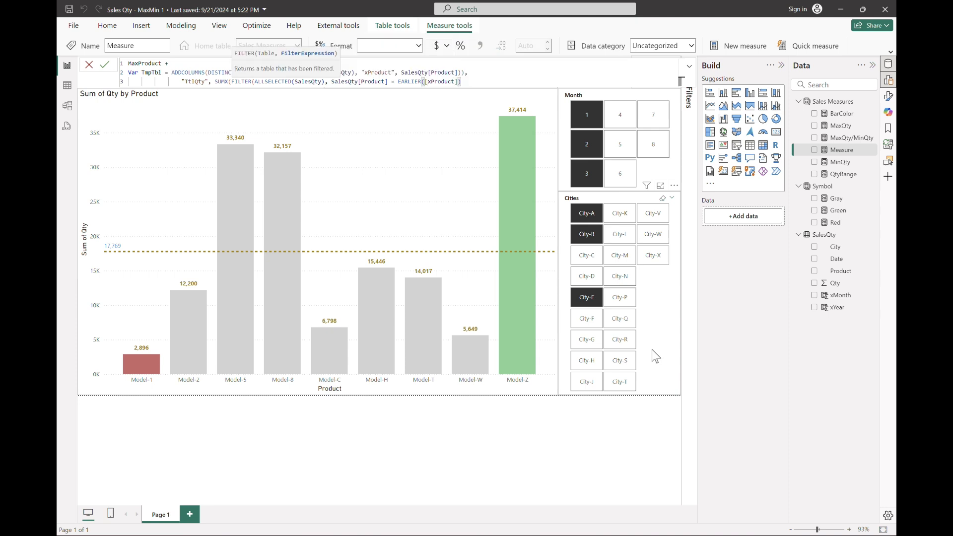
pyautogui.write('), ')
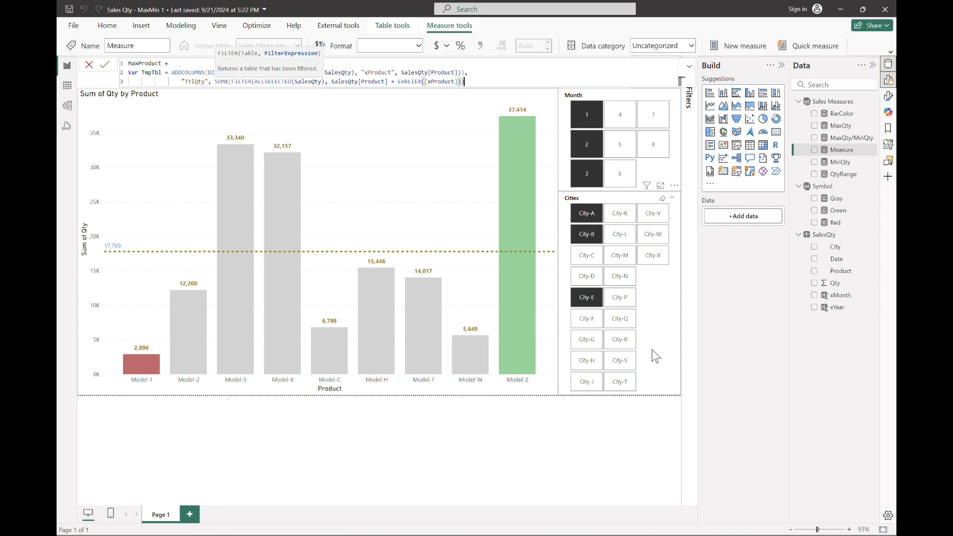
# Step: Use SalesQty[Qty] as the expression that SUMX adds up for TtlQty
pyautogui.write('qty')
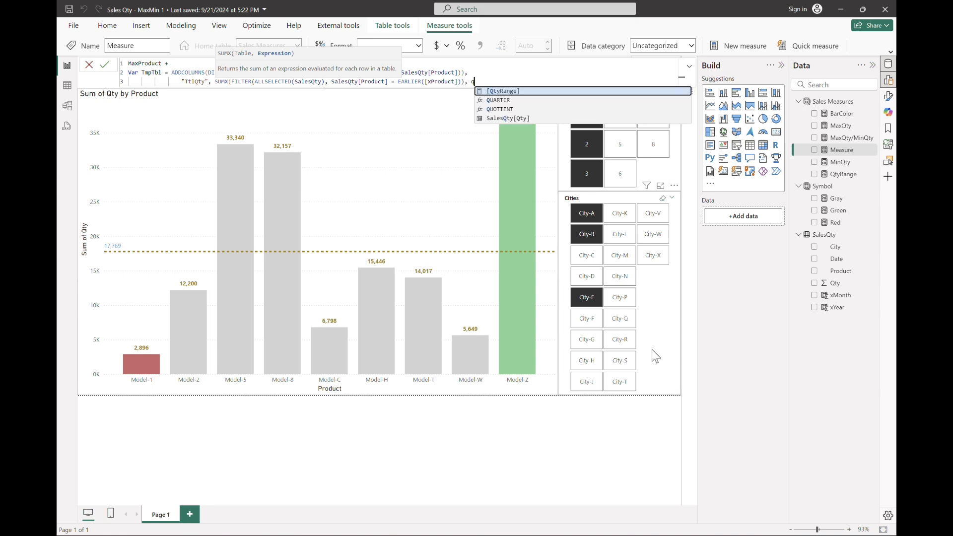
pyautogui.press('Down')
pyautogui.press('Down')
pyautogui.press('Down')
pyautogui.press('Down')
pyautogui.press('Down')
pyautogui.press('Tab')
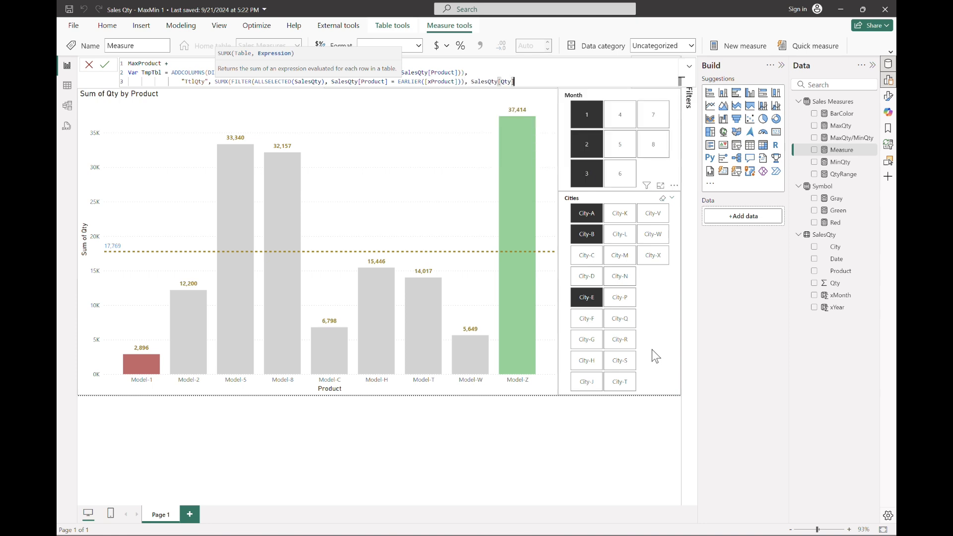
# Step: Close the SUMX and ADDCOLUMNS functions of TmpTbl and begin a new formula line below
pyautogui.write(')')
pyautogui.hotkey('shift', 'Return')
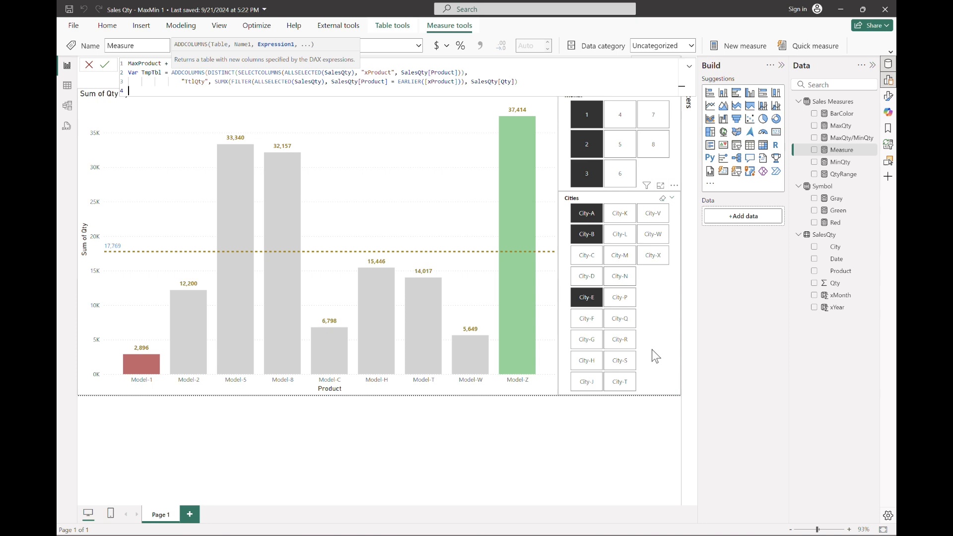
pyautogui.write('Var')
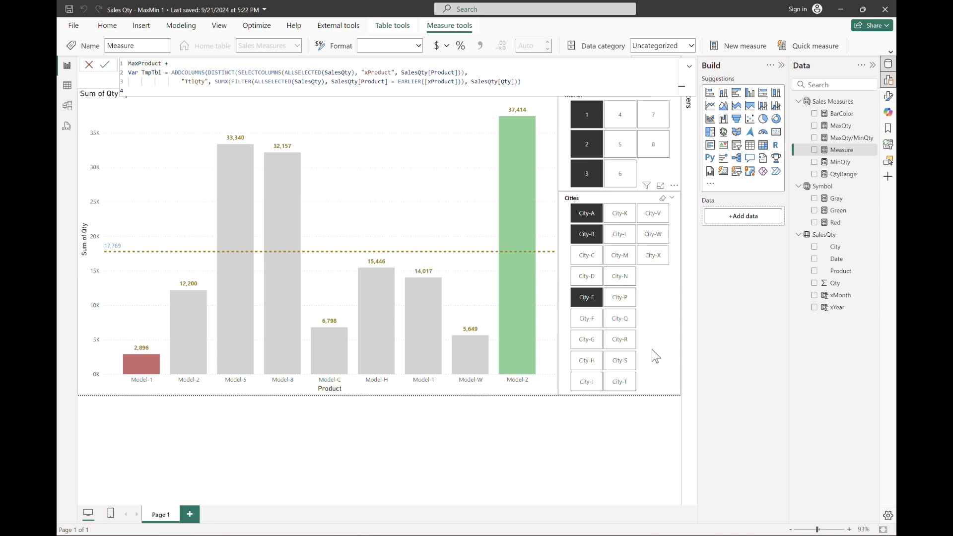
pyautogui.hotkey('ctrl', 'z')
# Step: Declare the variable TmpQTy as MAXX(TmpTbl, [TtlQty]) and begin a new line
pyautogui.write('Var TmpQty = MAXX(tmpt')
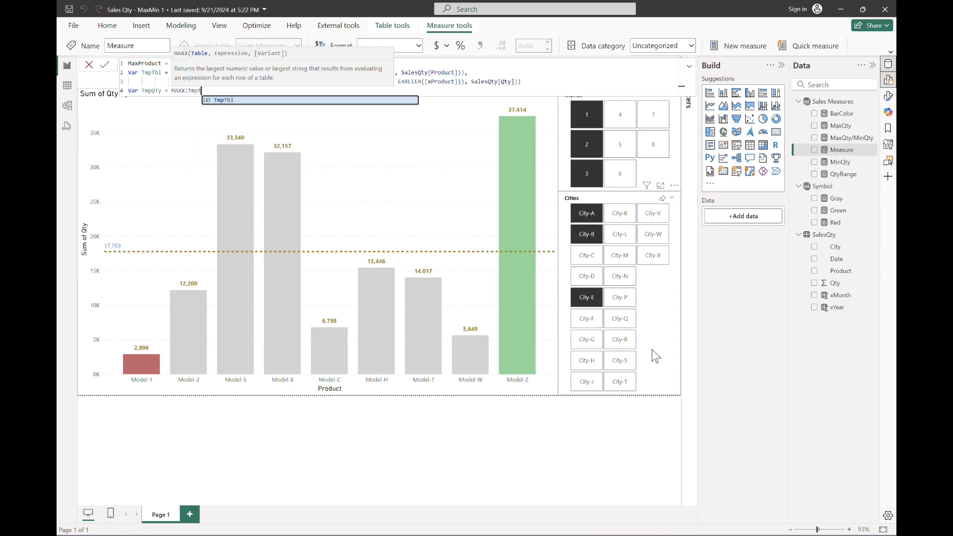
pyautogui.press('Tab')
pyautogui.write(', ')
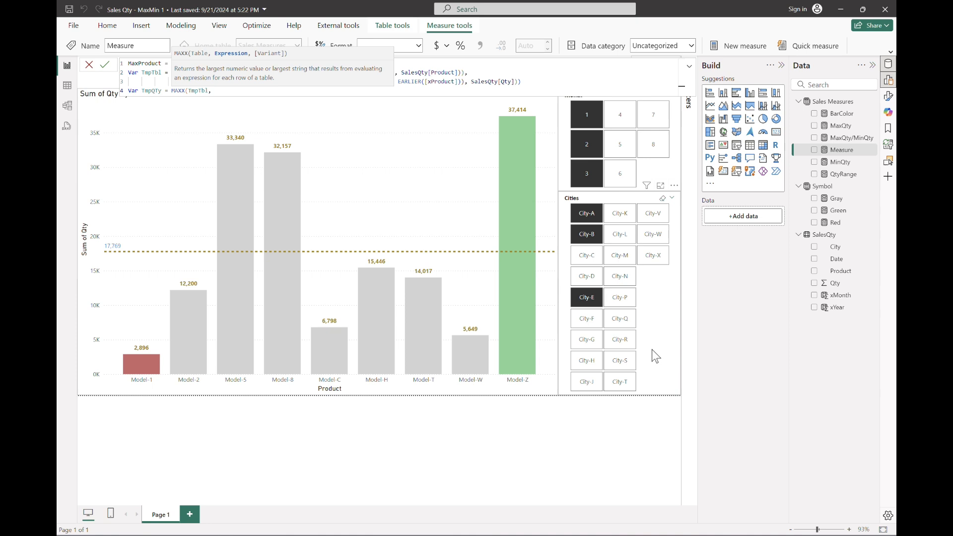
pyautogui.write('[')
pyautogui.press('Tab')
pyautogui.write(')')
pyautogui.press('Return')
# Step: Start the RETURN expression with MAXX over a FILTER of TmpTbl
pyautogui.write('RETURN')
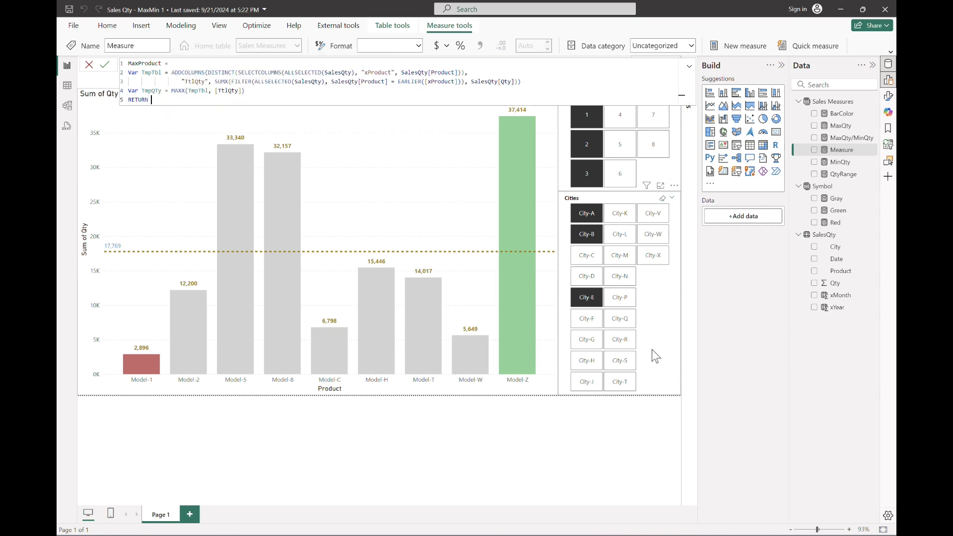
pyautogui.write(' MAXX(fil')
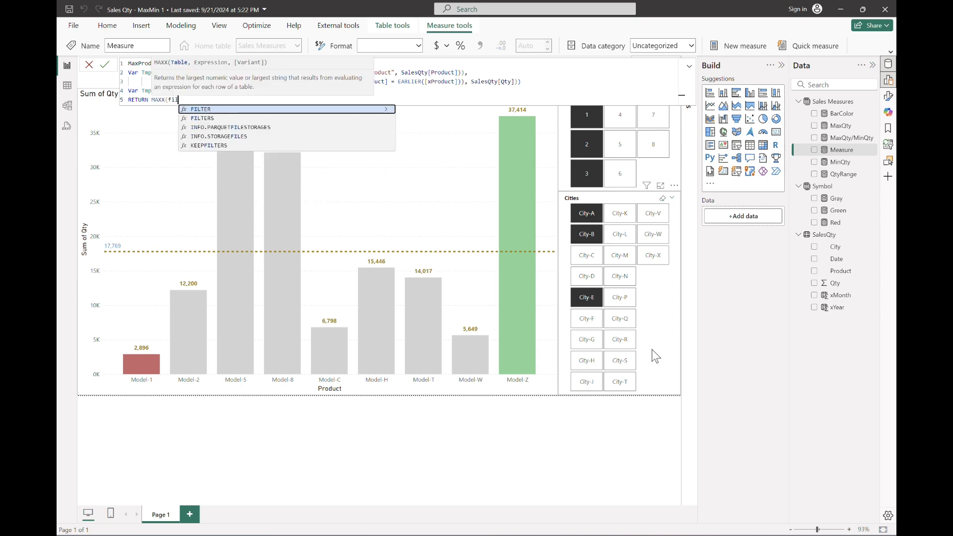
pyautogui.press('Tab')
pyautogui.write('tmp')
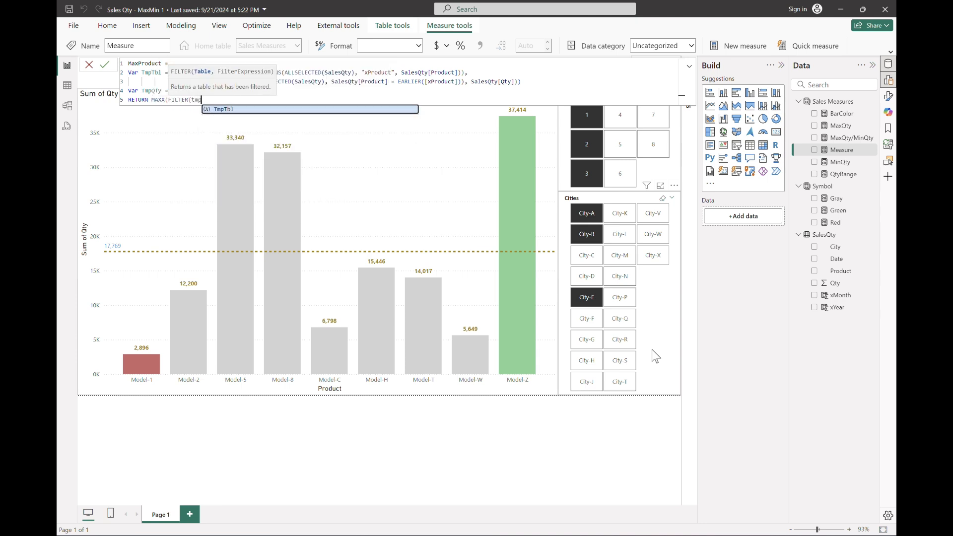
pyautogui.press('Tab')
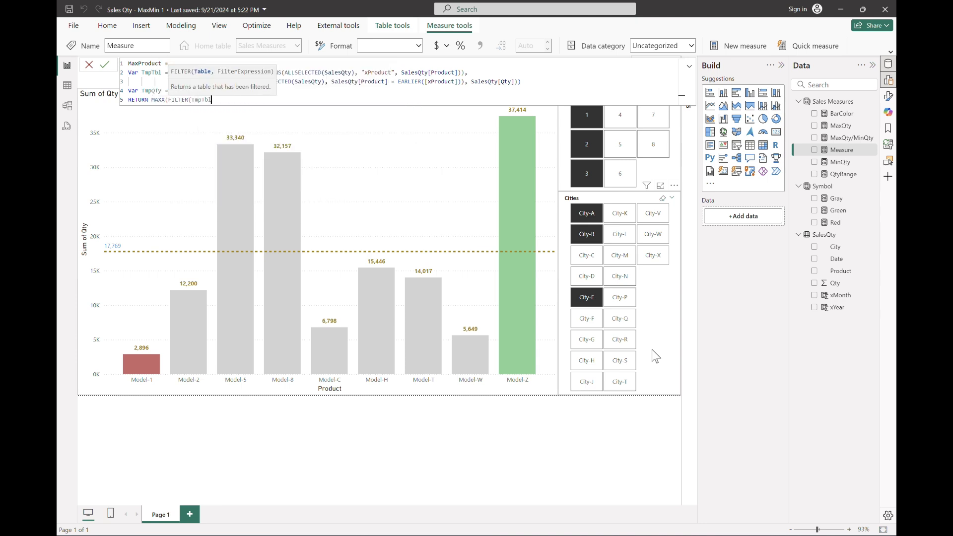
# Step: Complete the FILTER with [TtlQty] = TmpQTy, make MAXX return [xProduct], and commit the MaxProduct measure
pyautogui.write(',')
pyautogui.write(' [TtlQty] = ')
pyautogui.write('tmp')
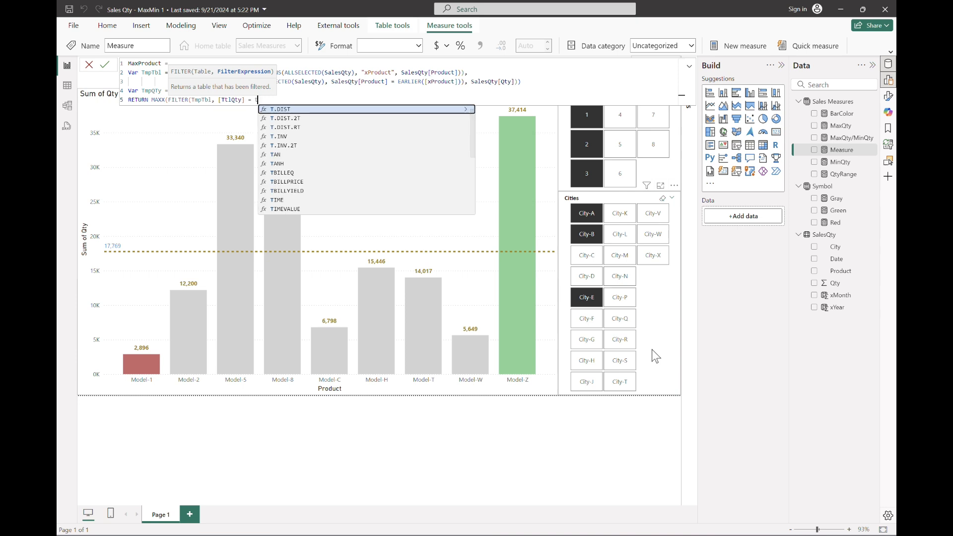
pyautogui.press('Tab')
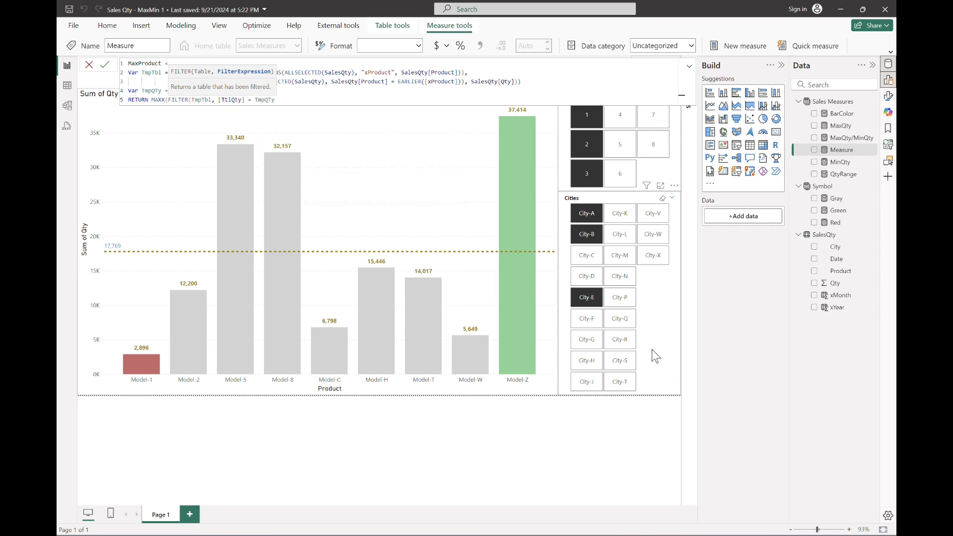
pyautogui.write(')')
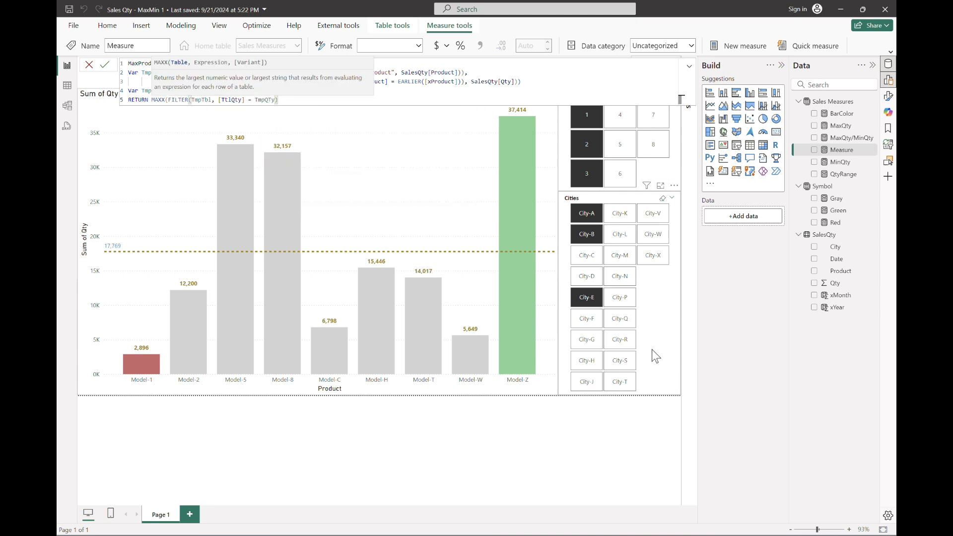
pyautogui.write(', [xProduct]')
pyautogui.write(')')
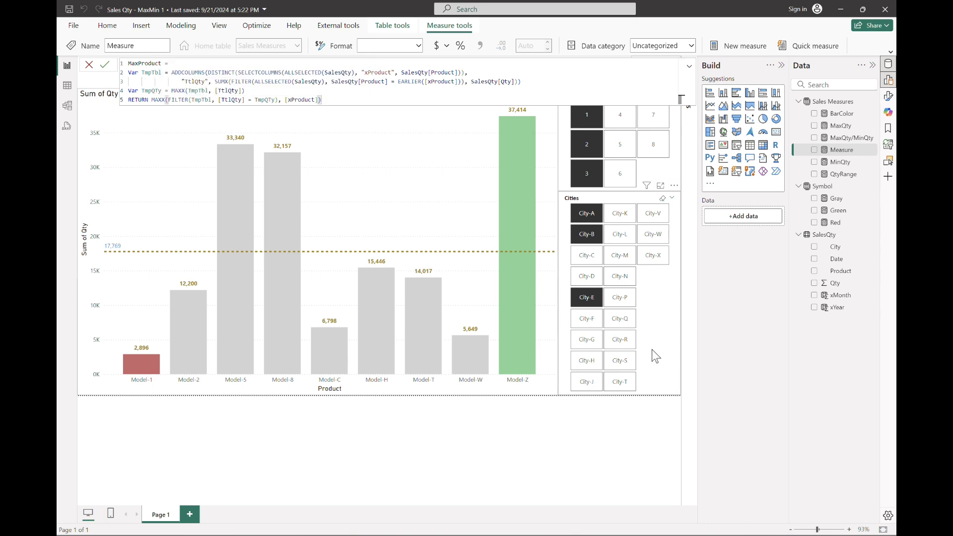
pyautogui.press('Return')
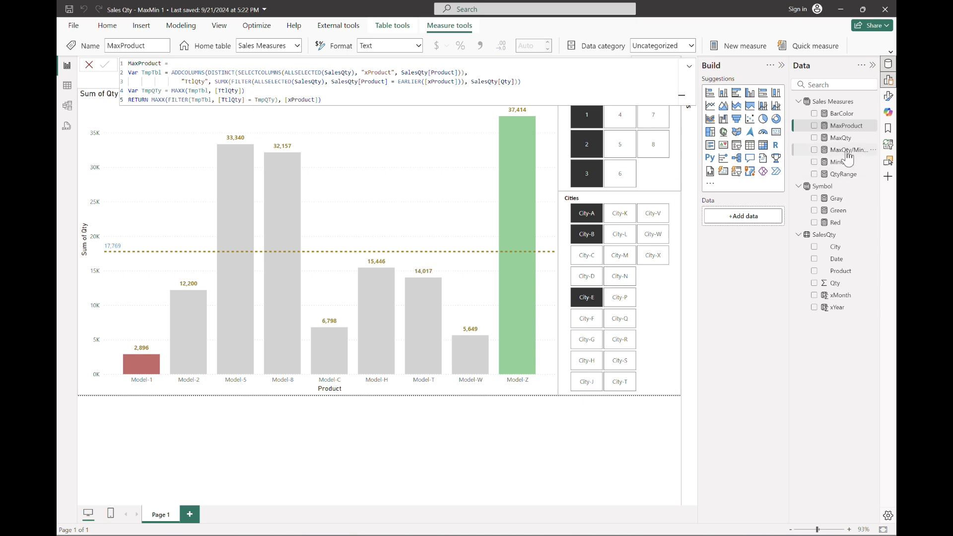
# Step: Put the MaxProduct measure on a new card visual to check its result
pyautogui.rightClick(846, 127)
pyautogui.click(822, 132)
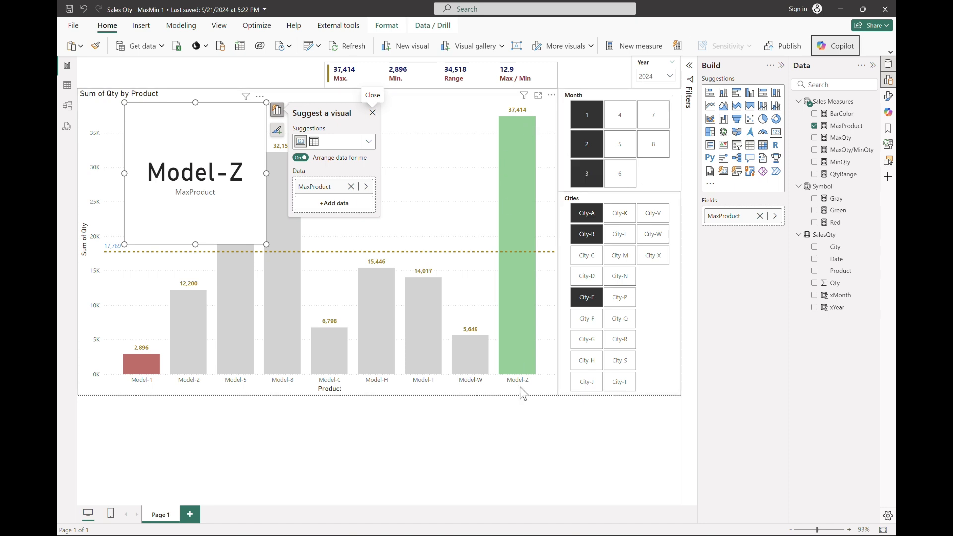
# Step: Copy the whole MaxProduct formula and paste it into a new measure
pyautogui.click(840, 133)
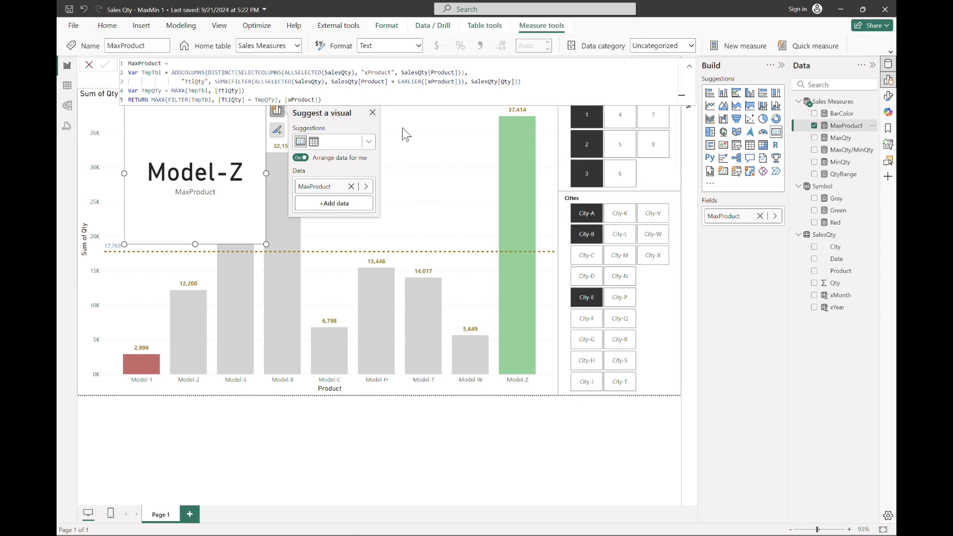
pyautogui.moveTo(321, 99); pyautogui.dragTo(59, 72)
pyautogui.hotkey('ctrl', 'c')
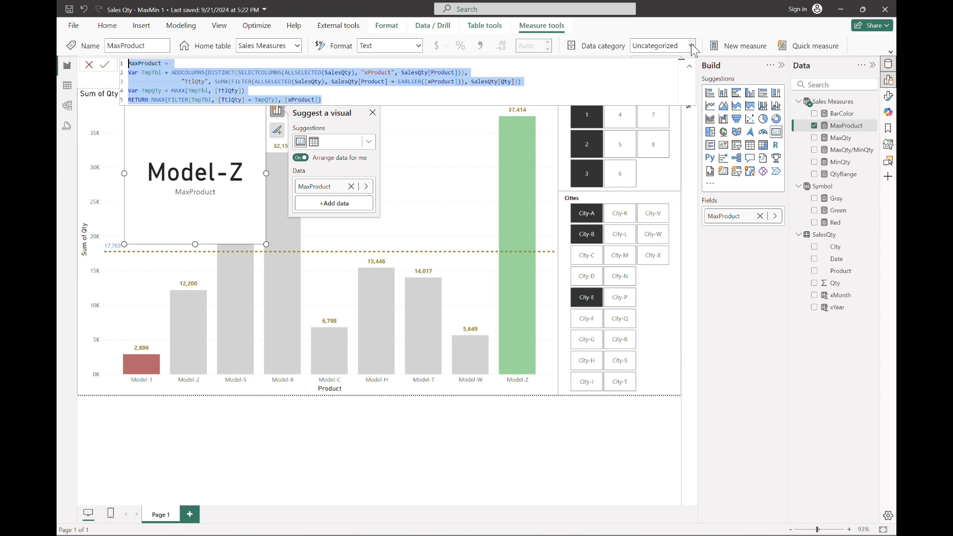
pyautogui.click(740, 46)
pyautogui.hotkey('ctrl', 'v')
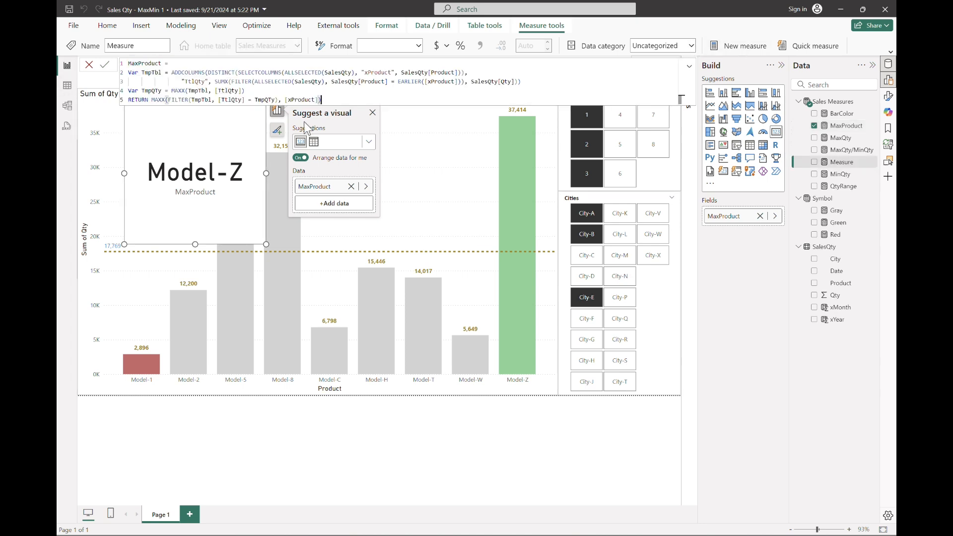
# Step: Replace Max with Min throughout the copied formula, naming it MinProduct and using MinX in both places, and commit it
pyautogui.hotkey('ctrl', 'Home')
pyautogui.hotkey('ctrl', 'shift', 'Right')
pyautogui.hotkey('shift', 'Left')
pyautogui.hotkey('shift', 'Left')
pyautogui.hotkey('shift', 'Left')
pyautogui.hotkey('shift', 'Left')
pyautogui.hotkey('shift', 'Left')
pyautogui.hotkey('shift', 'Left')
pyautogui.hotkey('shift', 'Left')
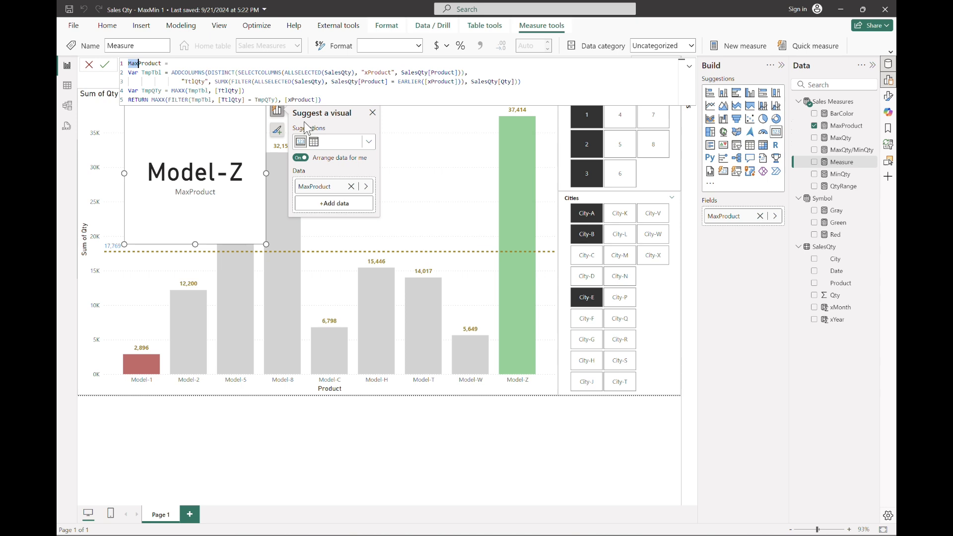
pyautogui.hotkey('ctrl', 'f')
pyautogui.press('Escape')
pyautogui.write('Min')
pyautogui.press('Return')
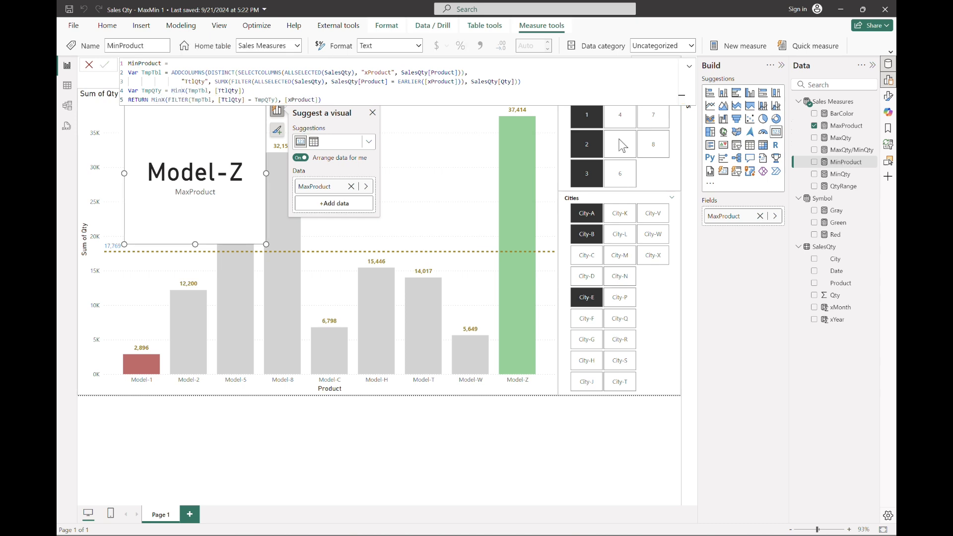
# Step: Swap MaxProduct for MinProduct on the test card to check it, and remove the card from the page
pyautogui.click(814, 126)
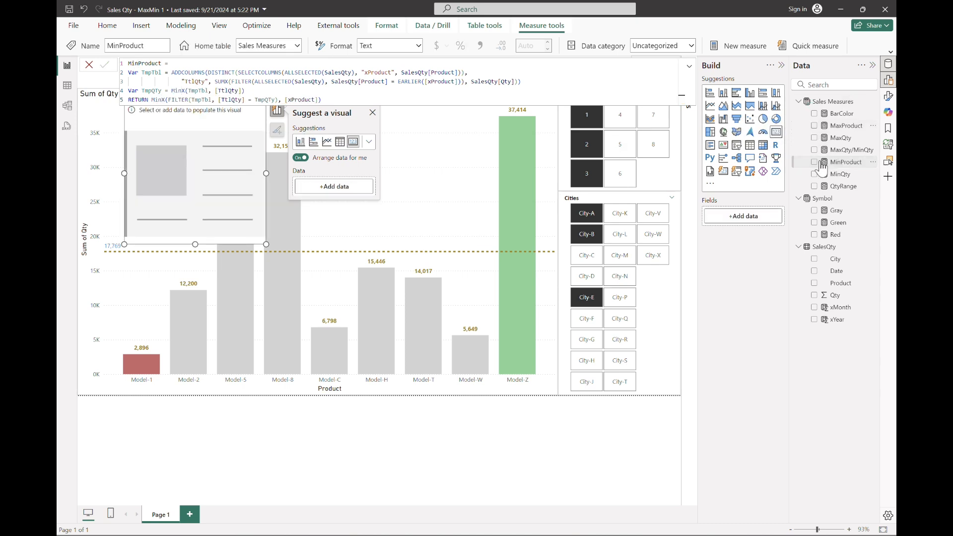
pyautogui.click(814, 161)
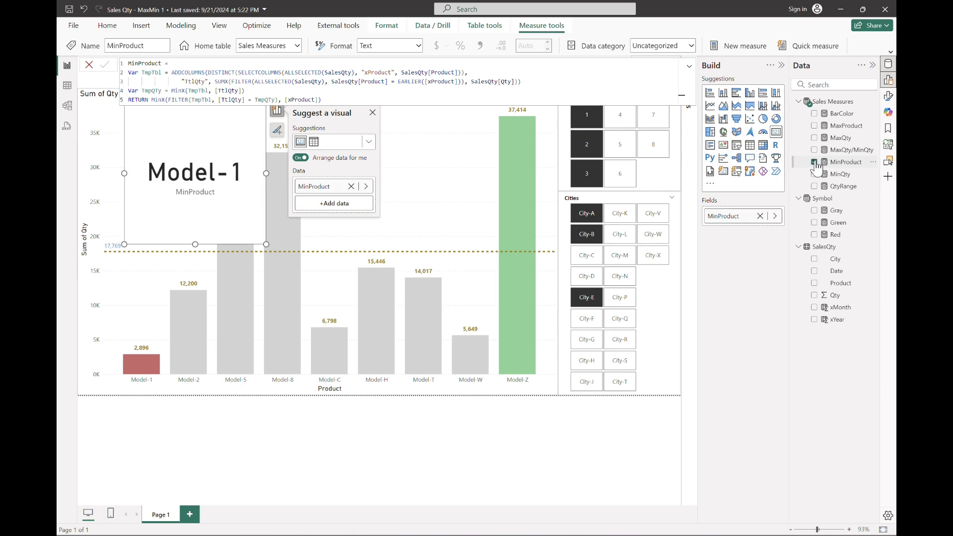
pyautogui.click(814, 162)
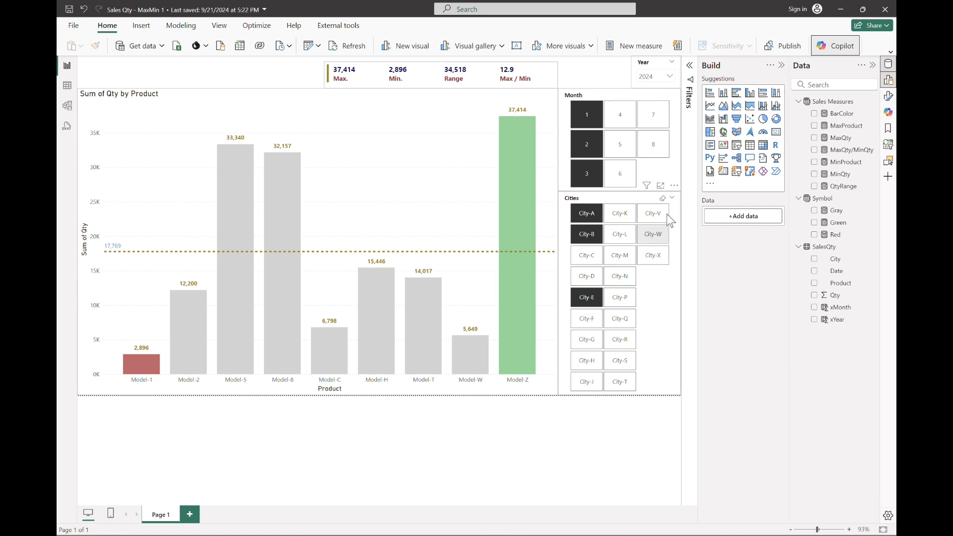
# Step: Shorten the Cities slicer from its upper edge and move the Month slicer down against it
pyautogui.click(663, 325)
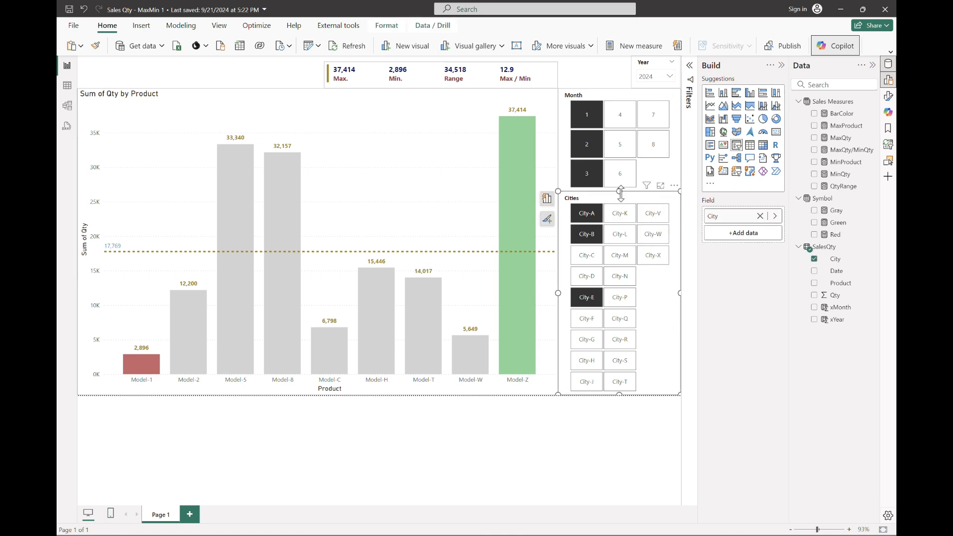
pyautogui.moveTo(620, 192); pyautogui.dragTo(621, 219)
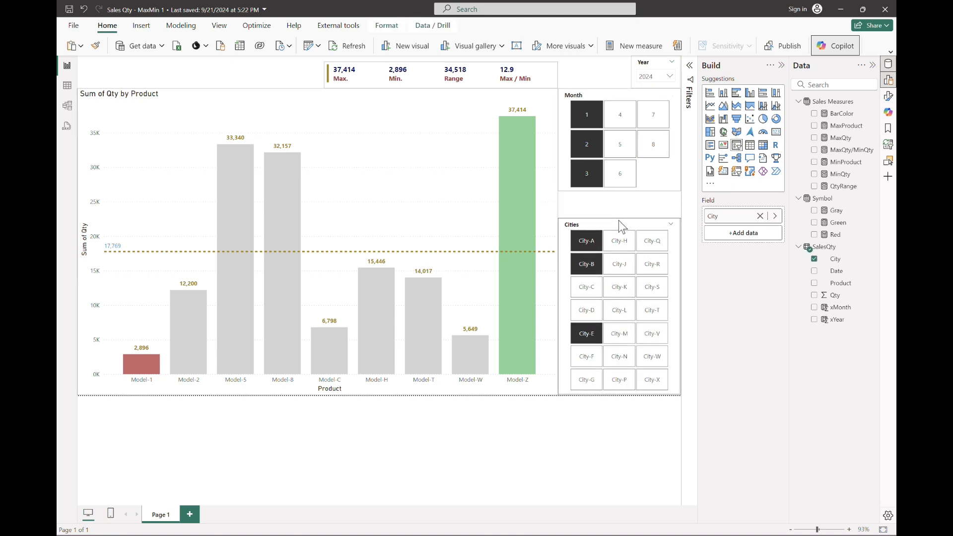
pyautogui.moveTo(625, 94); pyautogui.dragTo(626, 121)
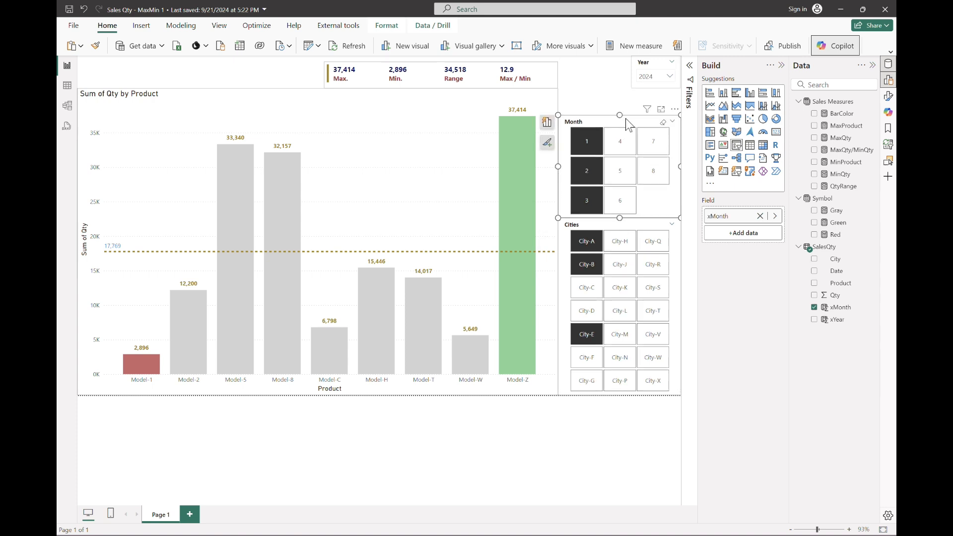
# Step: Lower the column chart's upper edge and extend the multi-row card's lower edge down to meet it
pyautogui.click(333, 94)
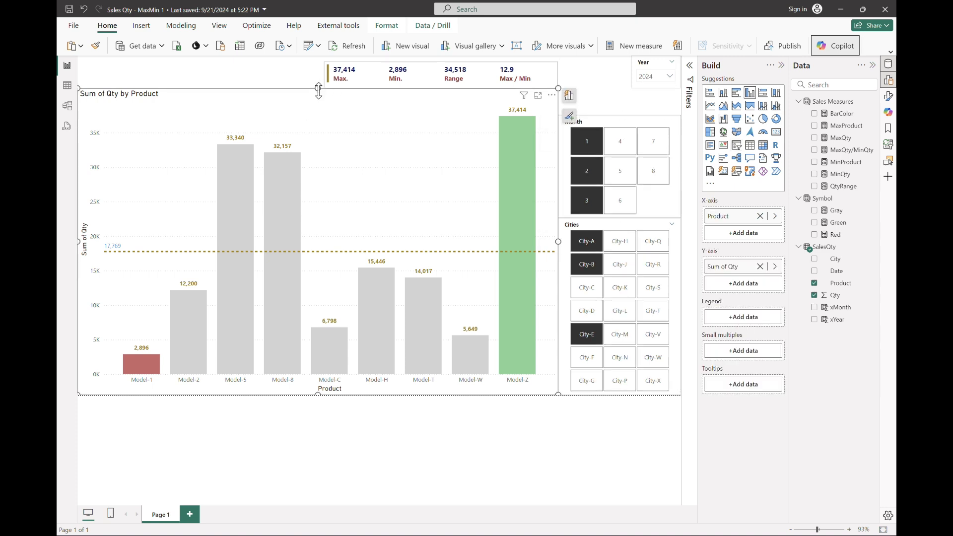
pyautogui.moveTo(319, 89); pyautogui.dragTo(320, 115)
pyautogui.click(430, 83)
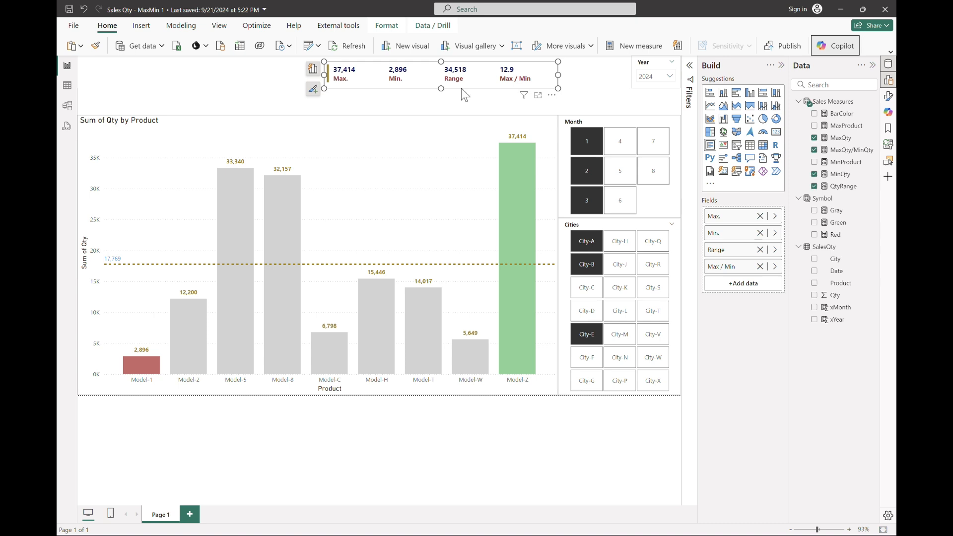
pyautogui.moveTo(441, 89); pyautogui.dragTo(441, 116)
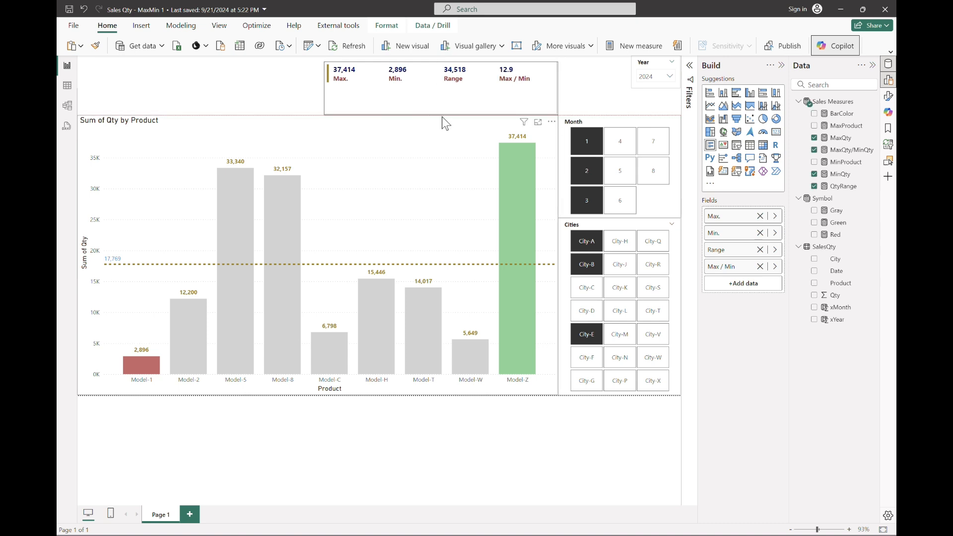
# Step: Add MaxProduct and MinProduct to the multi-row card and blank out the labels of both fields
pyautogui.click(814, 126)
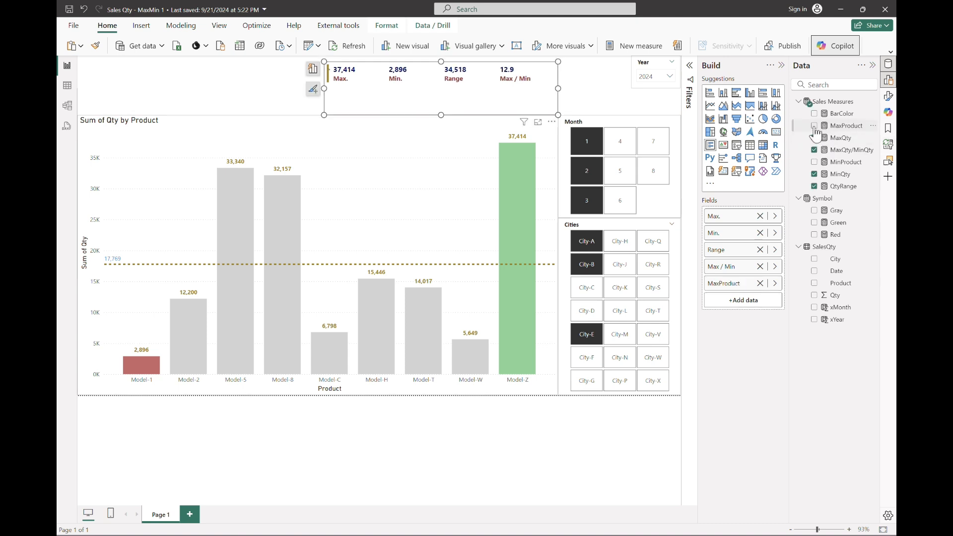
pyautogui.click(815, 163)
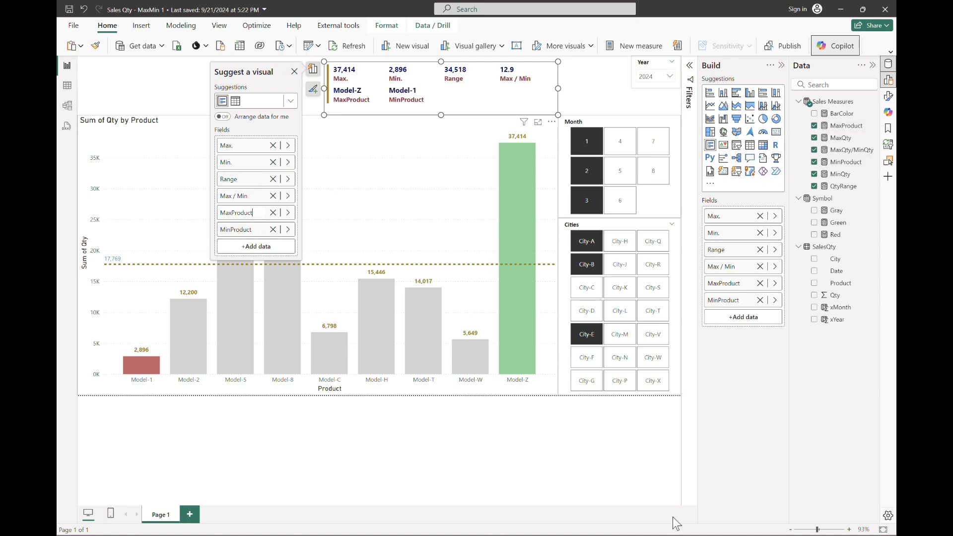
pyautogui.hotkey('ctrl', 'a')
pyautogui.press('BackSpace')
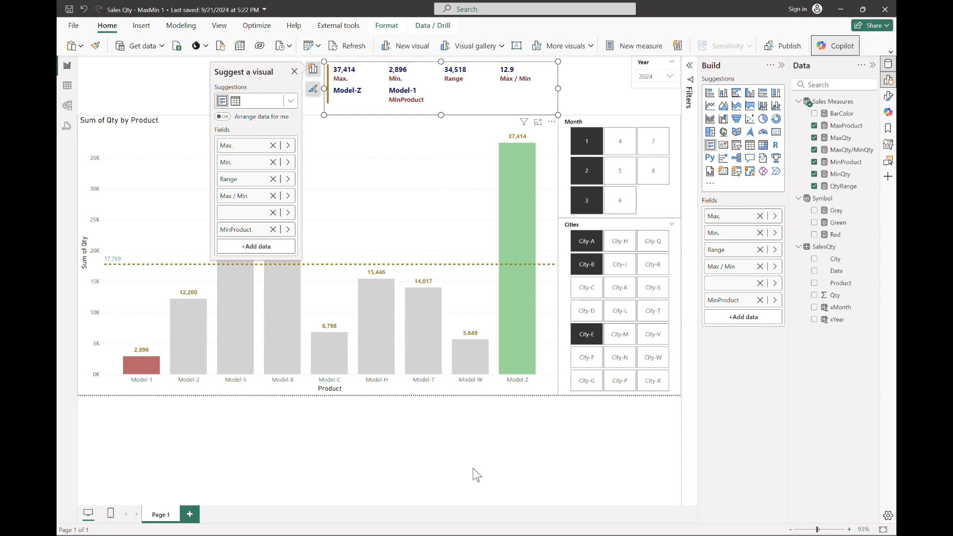
pyautogui.doubleClick(240, 229)
pyautogui.hotkey('ctrl', 'a')
pyautogui.press('BackSpace')
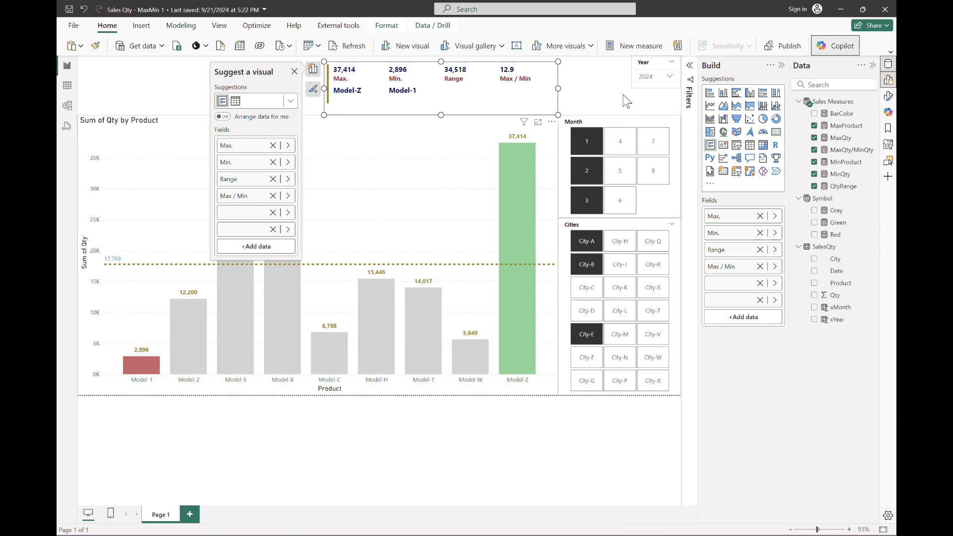
pyautogui.click(574, 94)
# Step: Lower the multi-row card's upper edge slightly and move the Year slicer down directly above the Month slicer
pyautogui.click(470, 102)
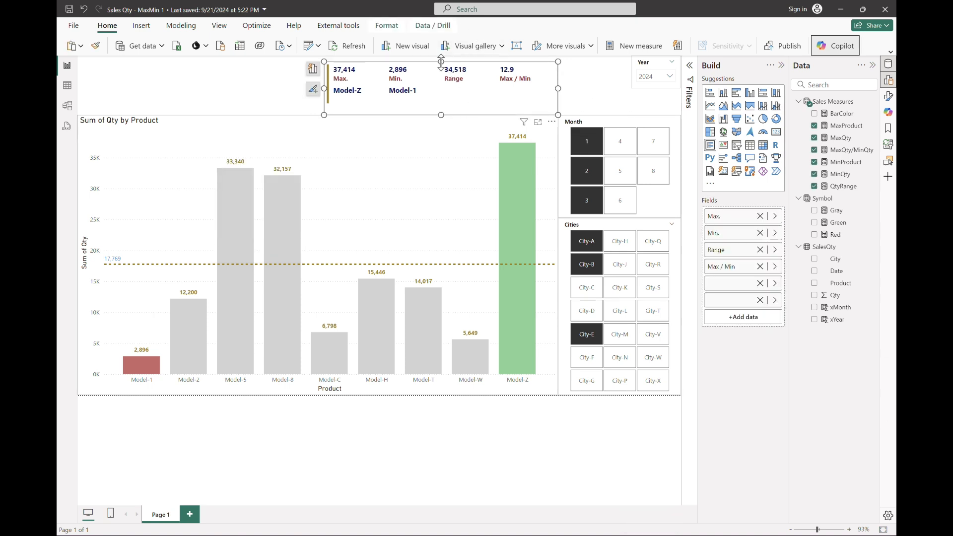
pyautogui.moveTo(444, 62); pyautogui.dragTo(443, 68)
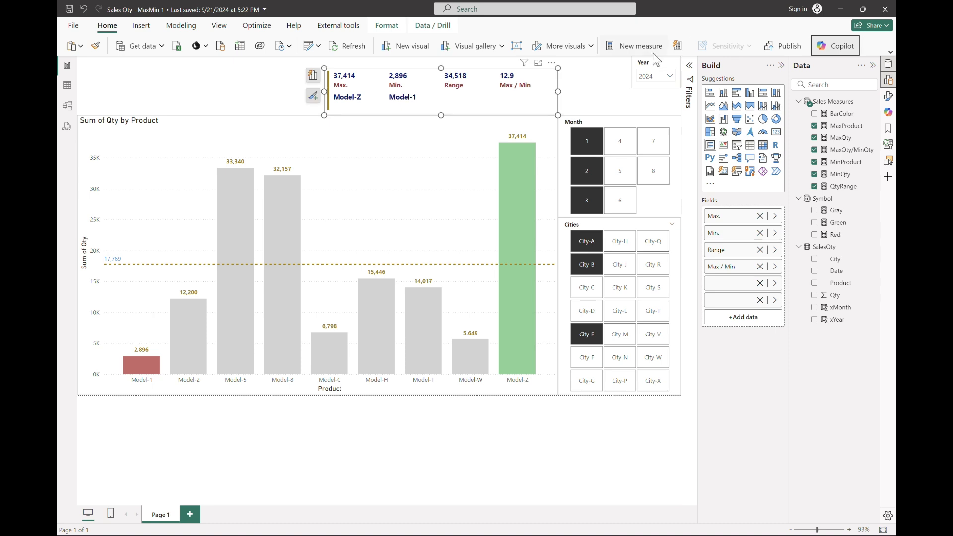
pyautogui.click(647, 75)
pyautogui.moveTo(647, 75); pyautogui.dragTo(647, 89)
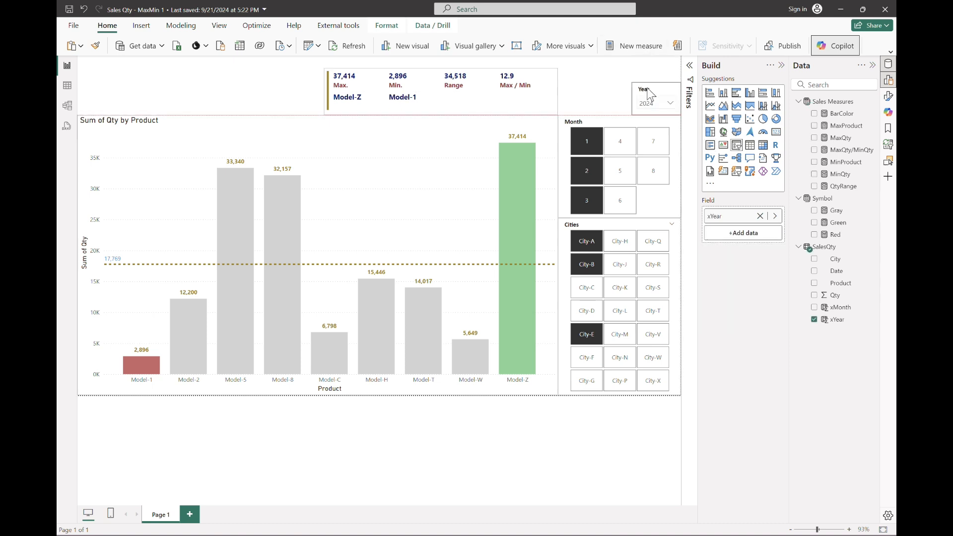
pyautogui.click(576, 84)
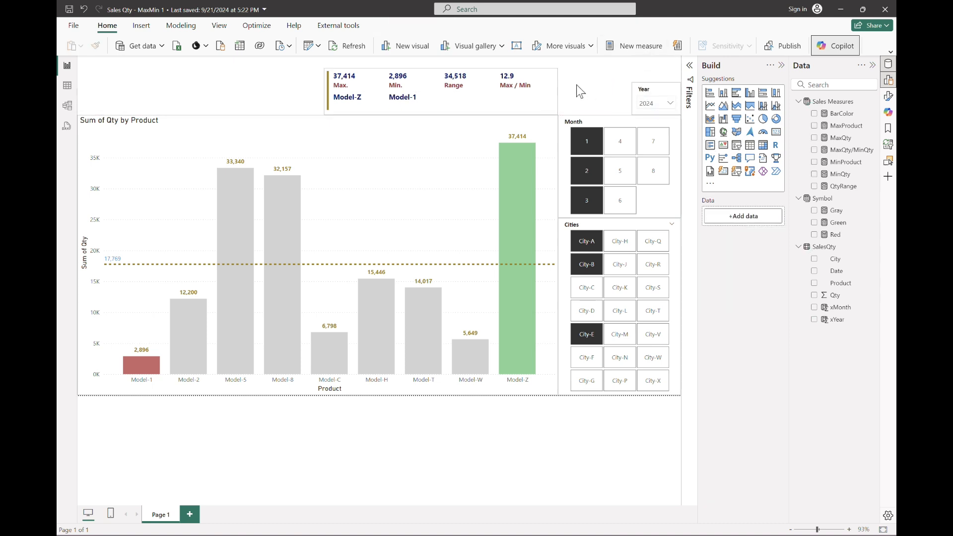